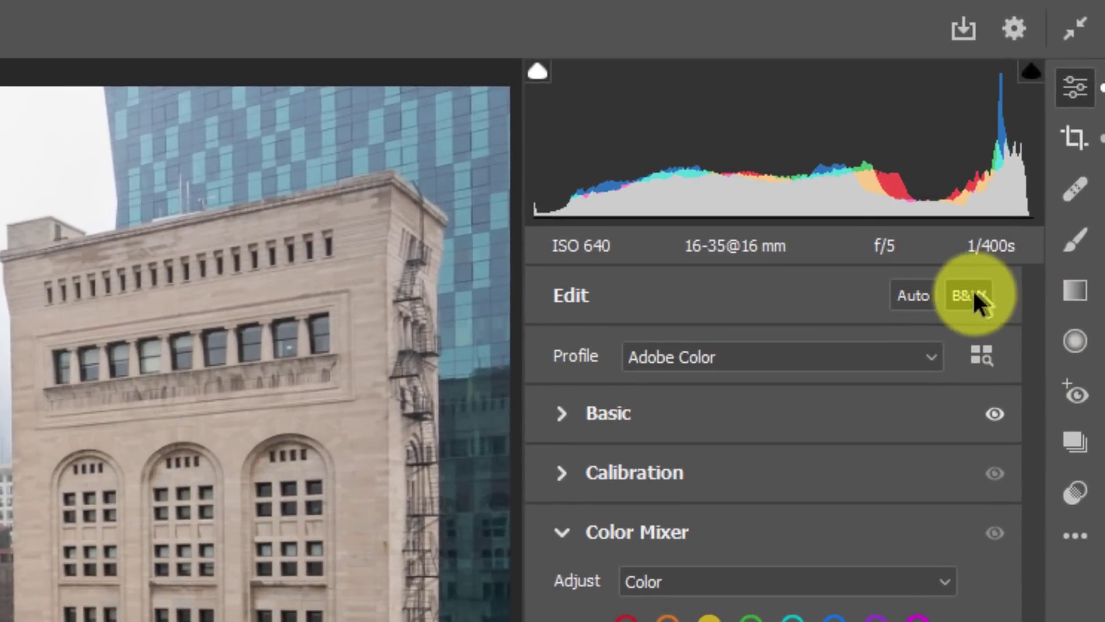
# Preview a black-and-white mix with brighter reds, then return to colour and raise Yellow Luminance to +1.
pyautogui.click(1033, 154)
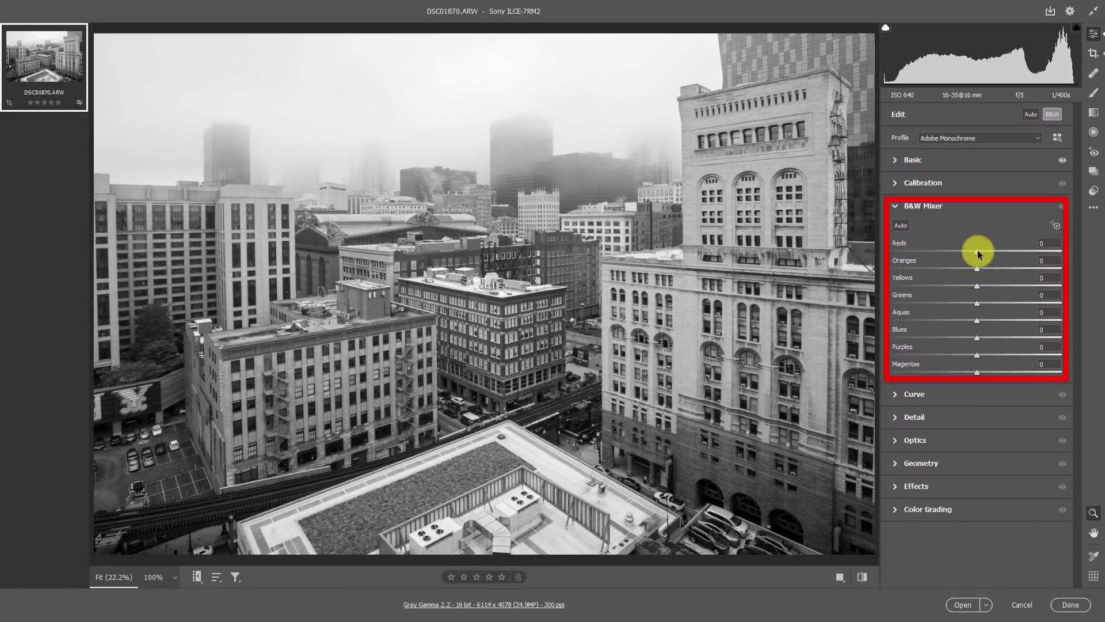
pyautogui.moveTo(975, 249); pyautogui.dragTo(1006, 244)
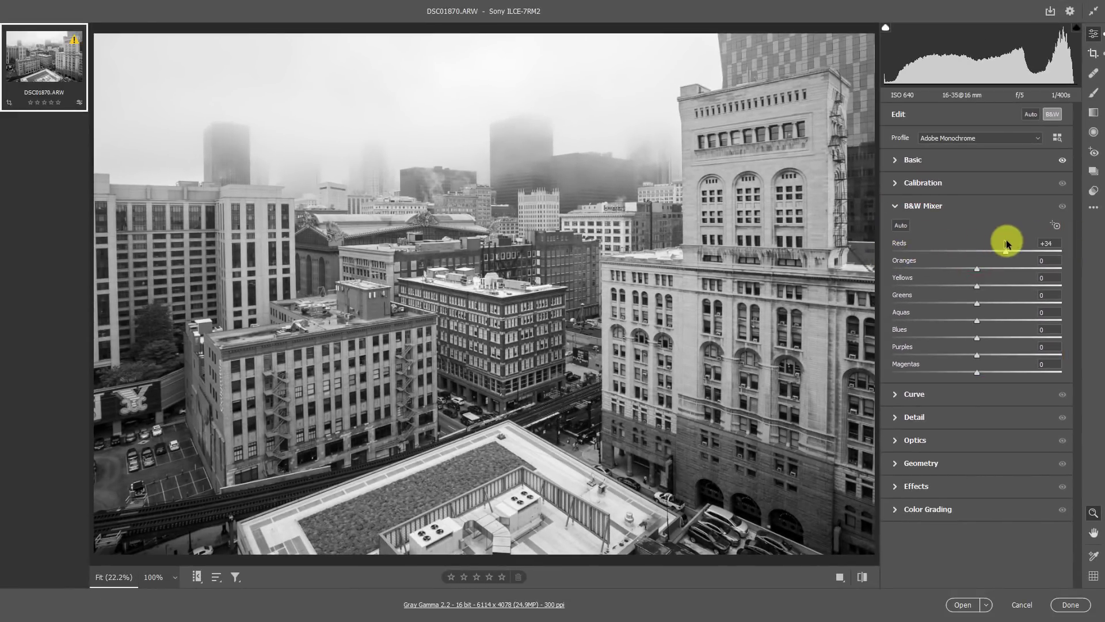
pyautogui.click(1052, 116)
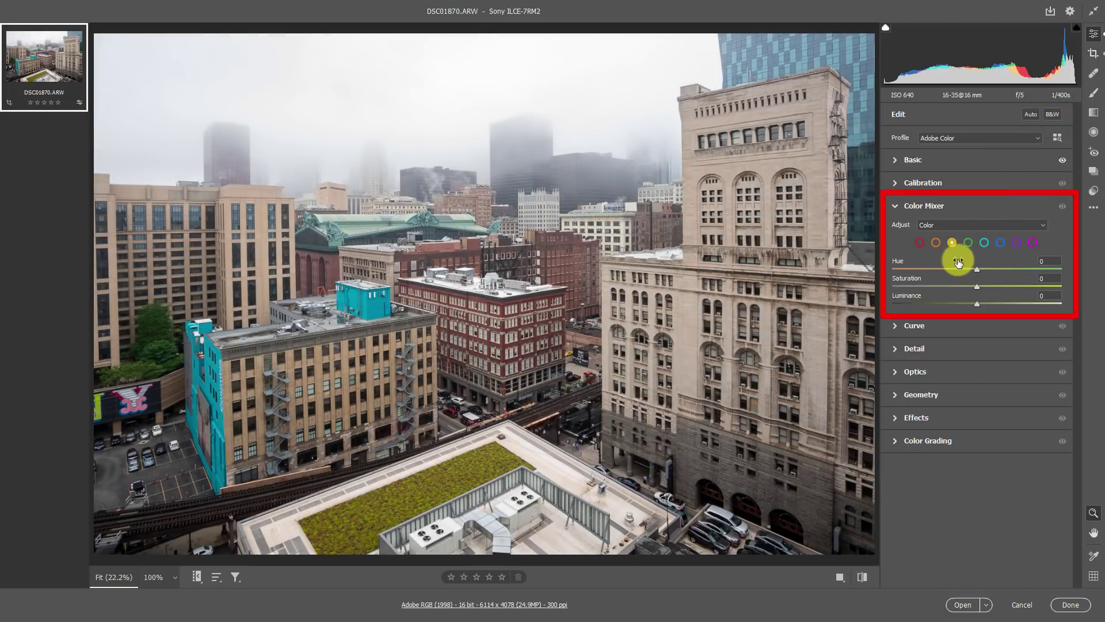
pyautogui.moveTo(976, 301)
pyautogui.mouseDown()
pyautogui.moveTo(1005, 296)
pyautogui.moveTo(978, 288)
pyautogui.mouseUp()
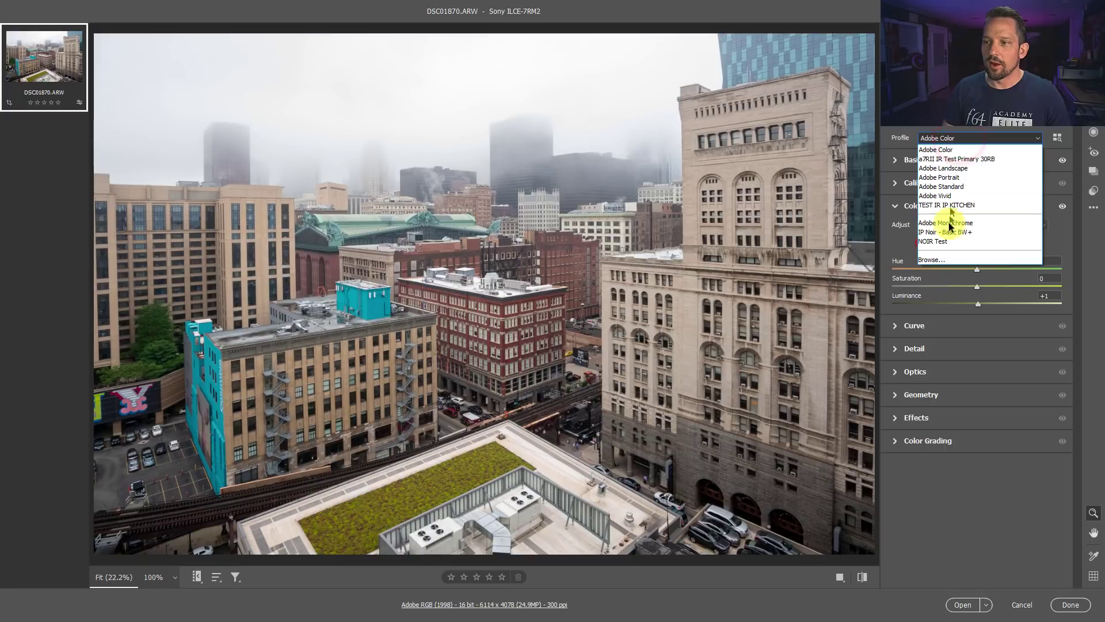
# Preview the IP Noir - Basic BW+ profile, then switch back to Adobe Color.
pyautogui.click(946, 233)
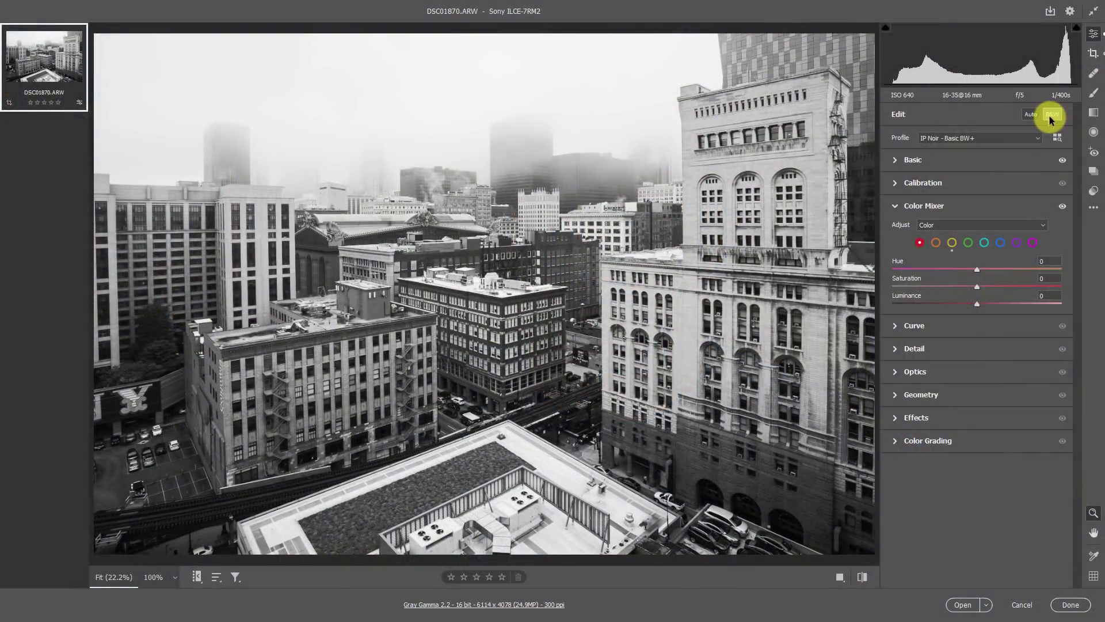
pyautogui.click(1050, 116)
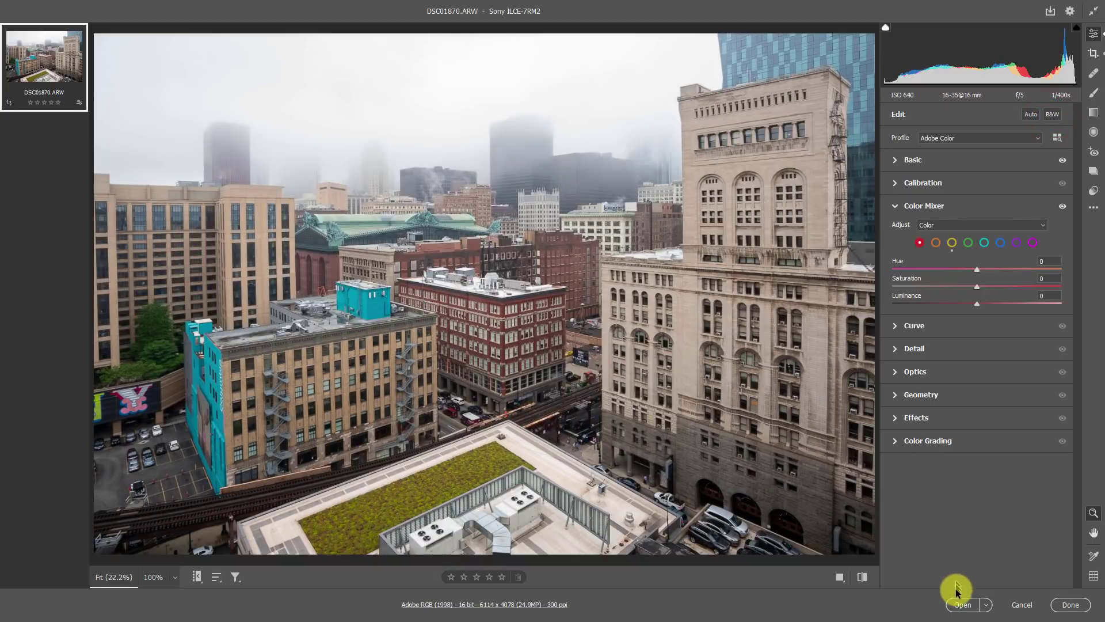
# Open DSC01870.ARW in Photoshop, reposition the document window and fit the image on screen.
pyautogui.click(958, 603)
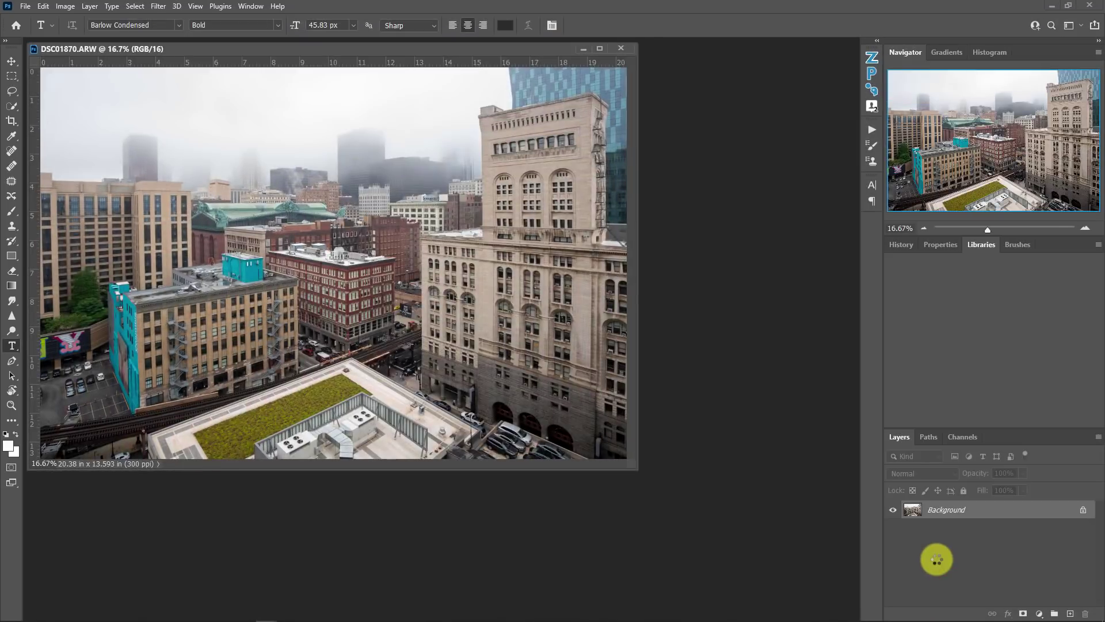
pyautogui.moveTo(468, 46); pyautogui.dragTo(523, 41)
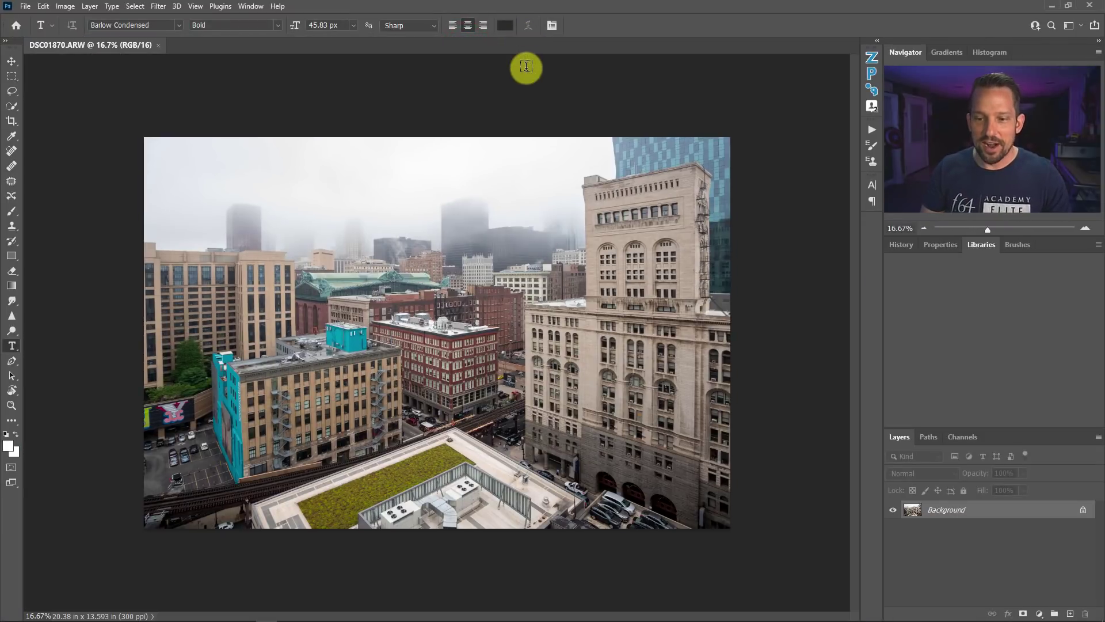
pyautogui.rightClick(377, 218)
pyautogui.click(385, 226)
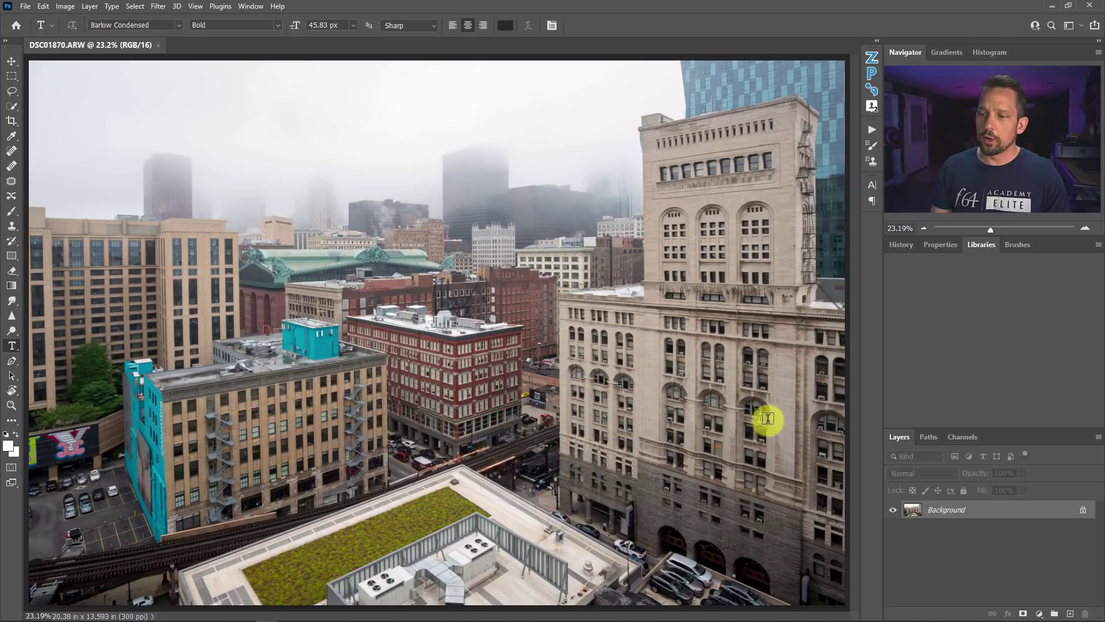
# Add a Gradient Map adjustment layer using the Black, White gradient preset.
pyautogui.click(1039, 610)
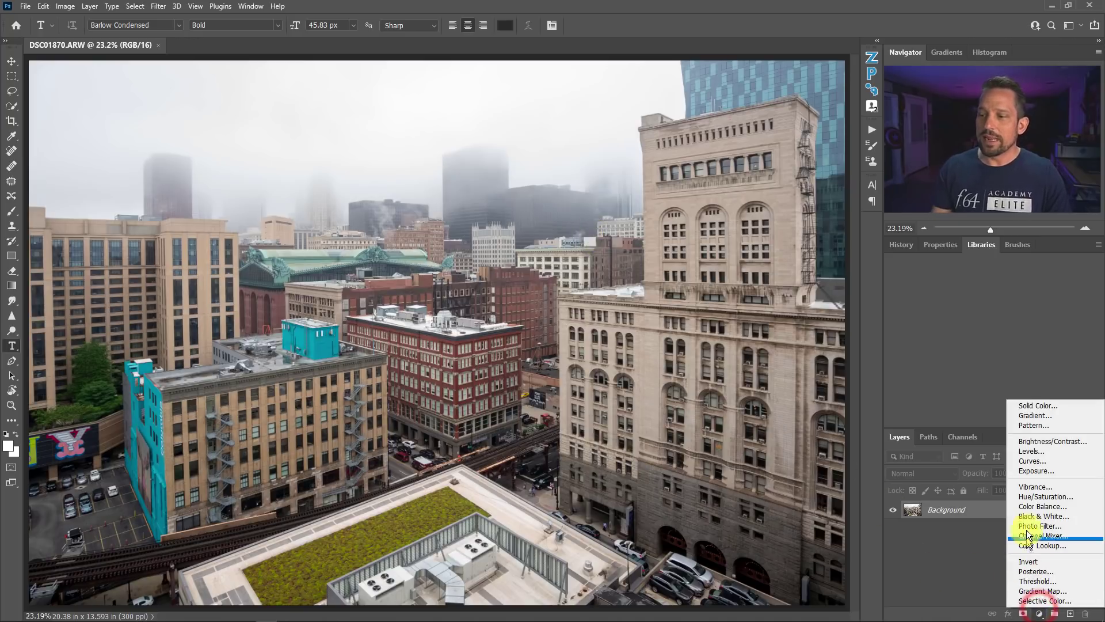
pyautogui.click(1032, 591)
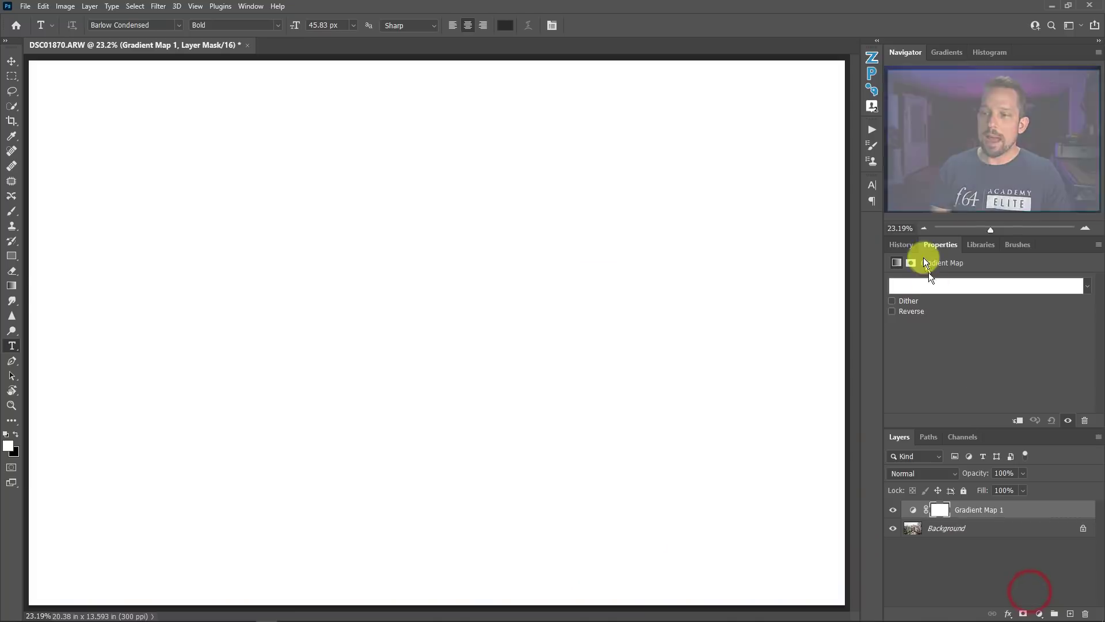
pyautogui.click(916, 279)
pyautogui.click(797, 99)
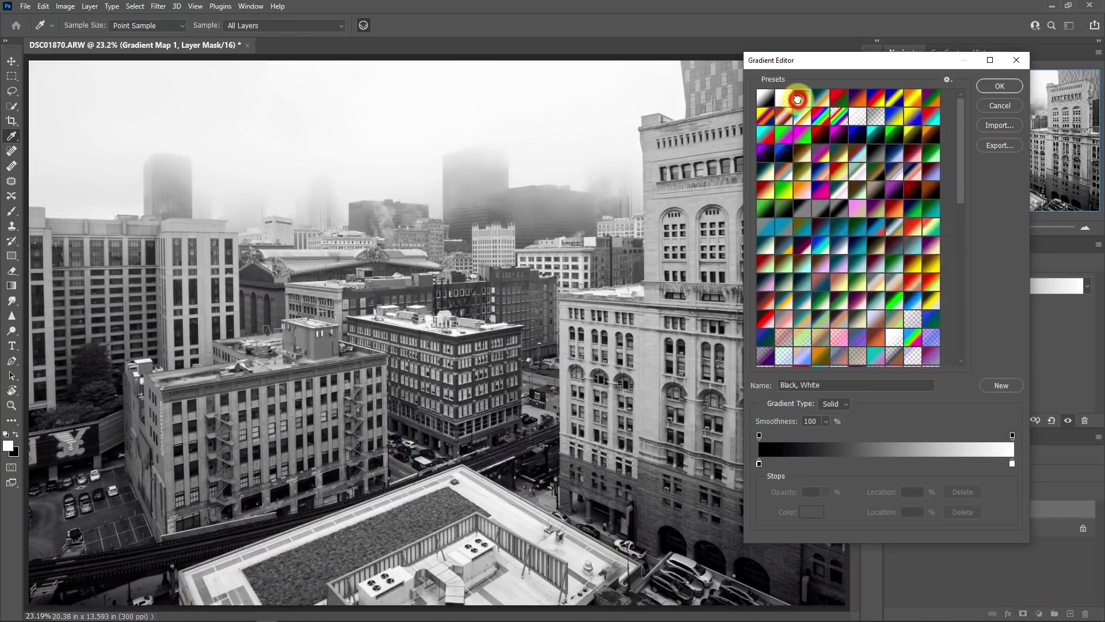
pyautogui.click(999, 84)
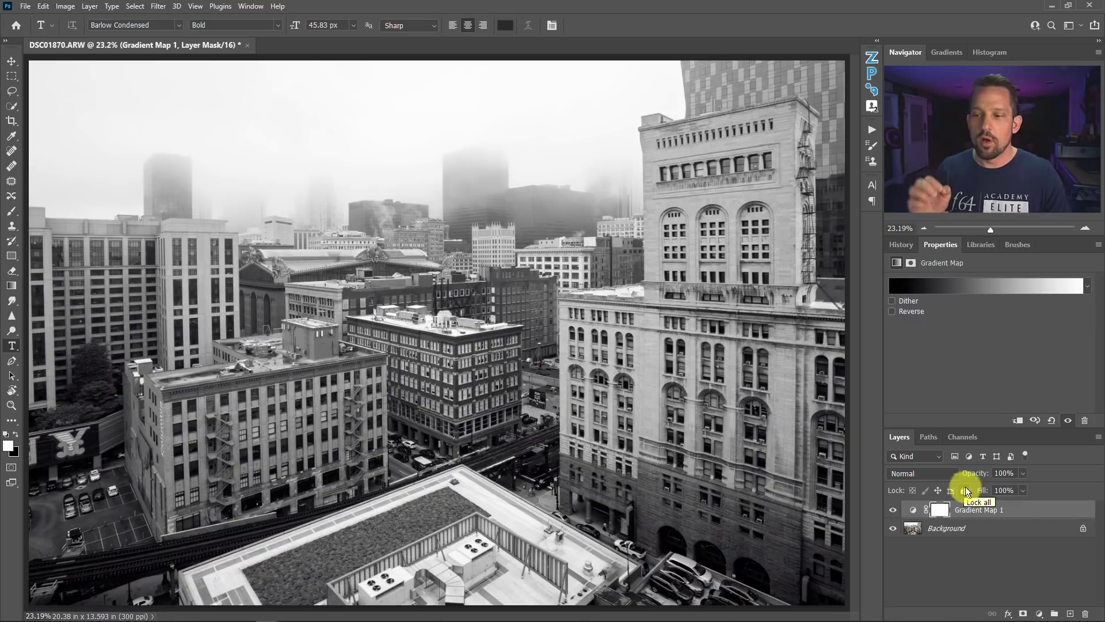
pyautogui.click(893, 512)
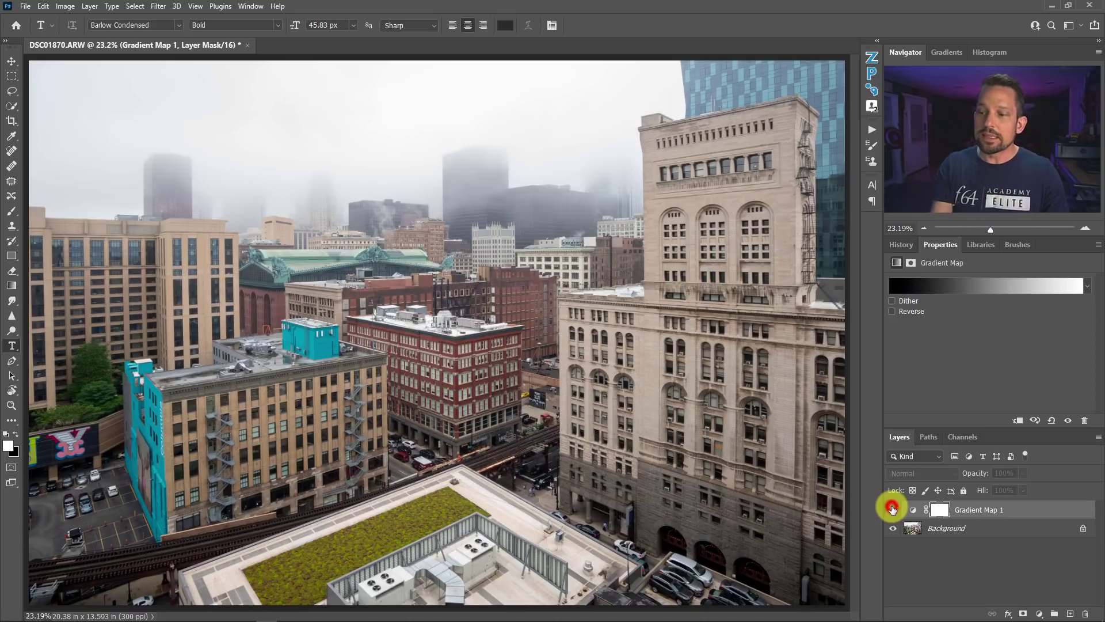
pyautogui.click(893, 509)
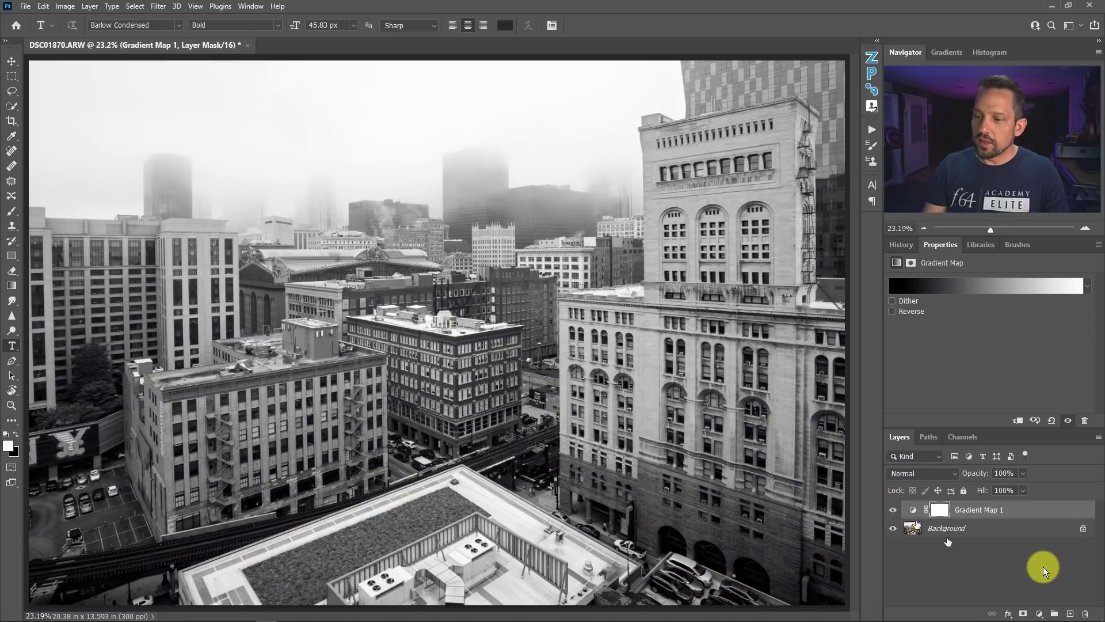
# Unlock the Background layer and try exporting Color Lookup Tables, dismissing the no-background alert.
pyautogui.click(1079, 525)
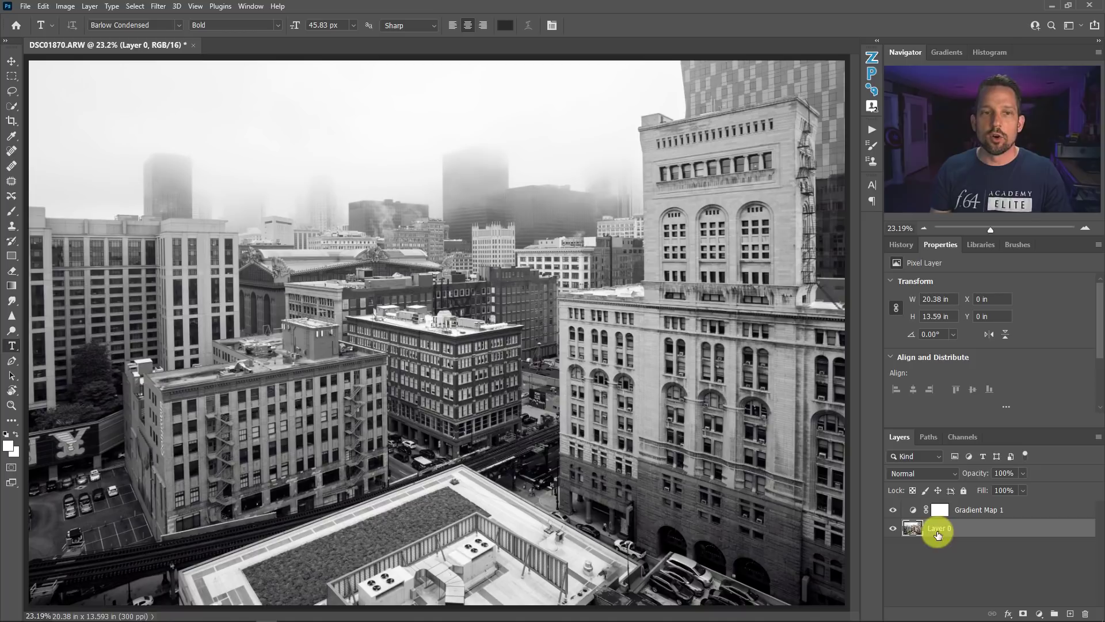
pyautogui.click(25, 7)
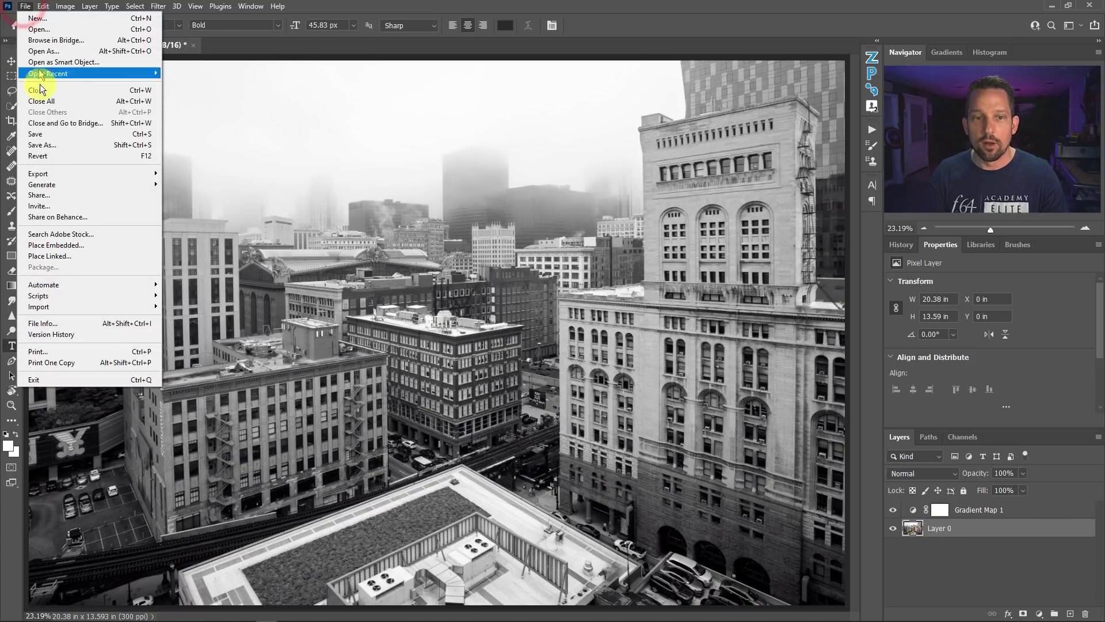
pyautogui.click(51, 173)
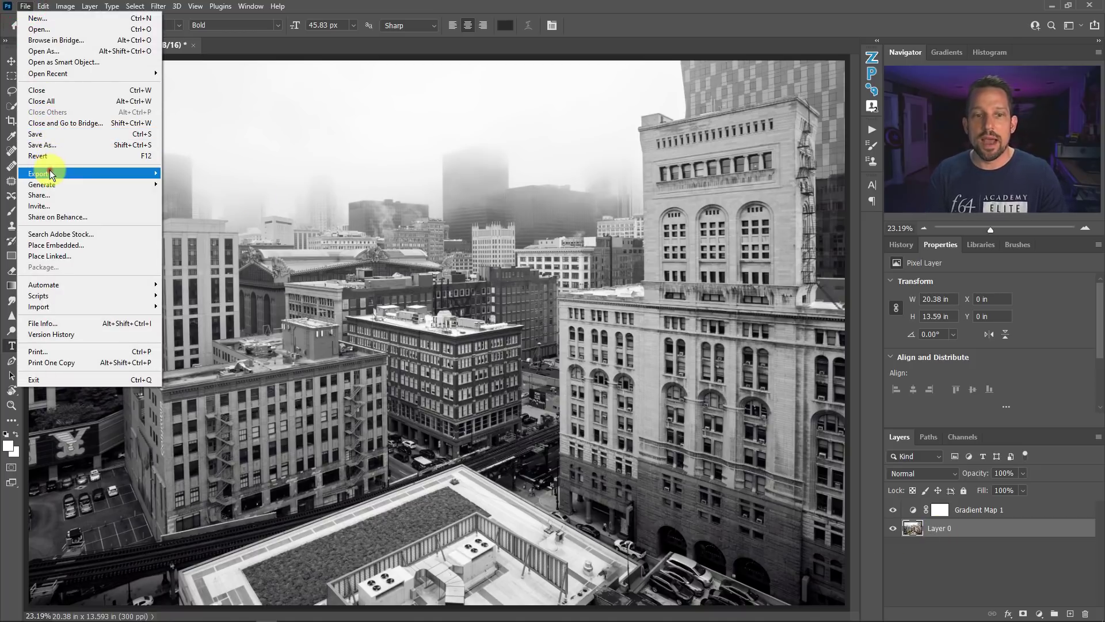
pyautogui.click(226, 302)
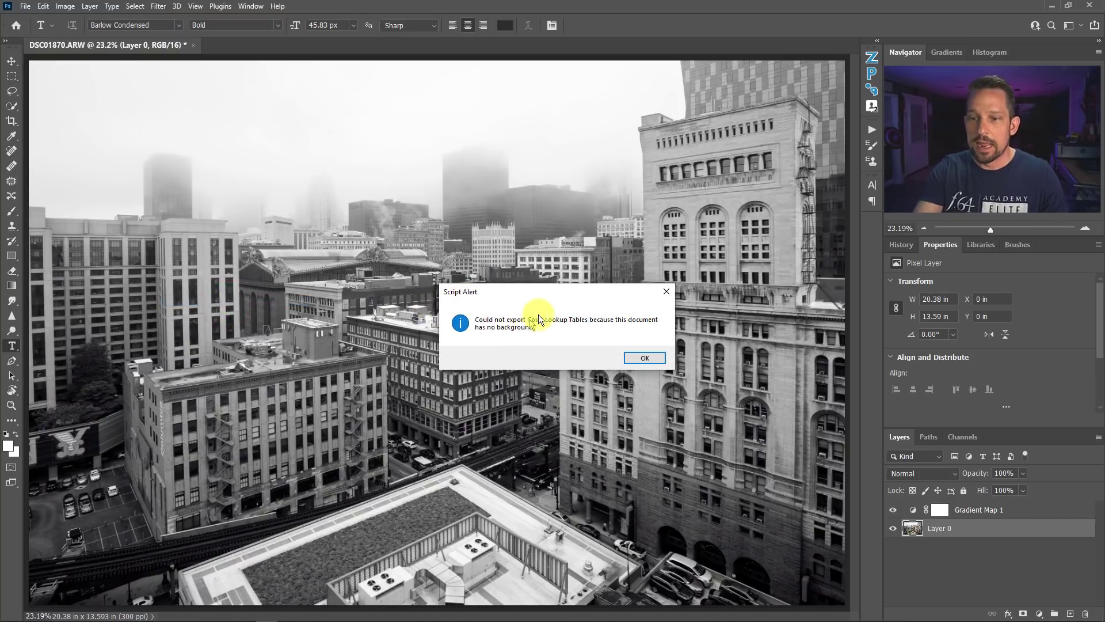
pyautogui.click(640, 359)
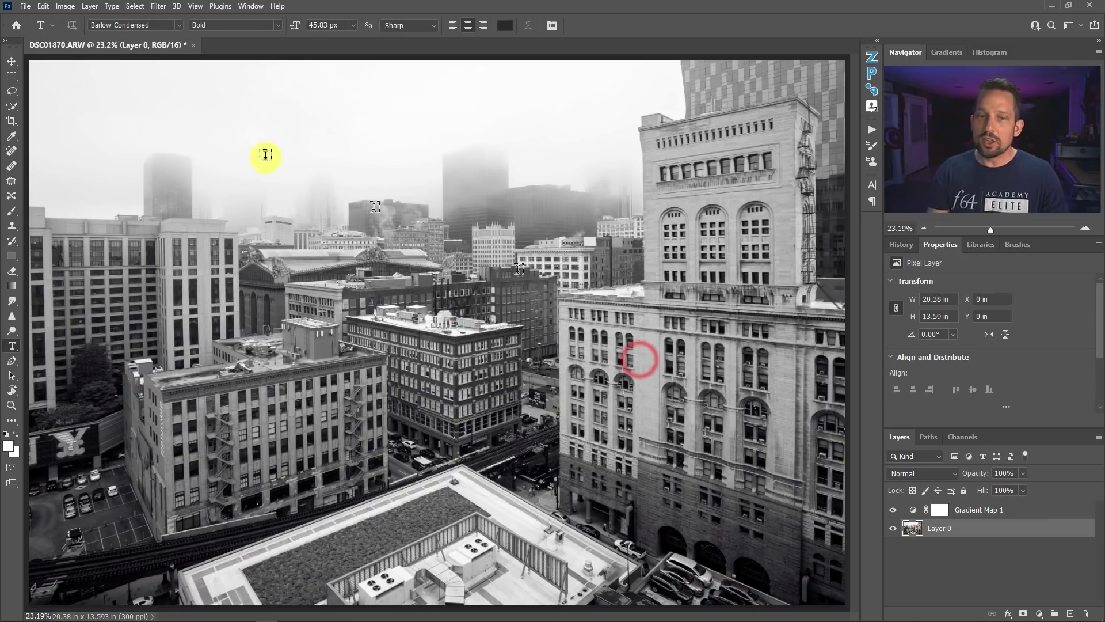
# Convert Layer 0 back into a locked Background layer with Layer > New > Background from Layer.
pyautogui.click(94, 6)
pyautogui.moveTo(97, 19)
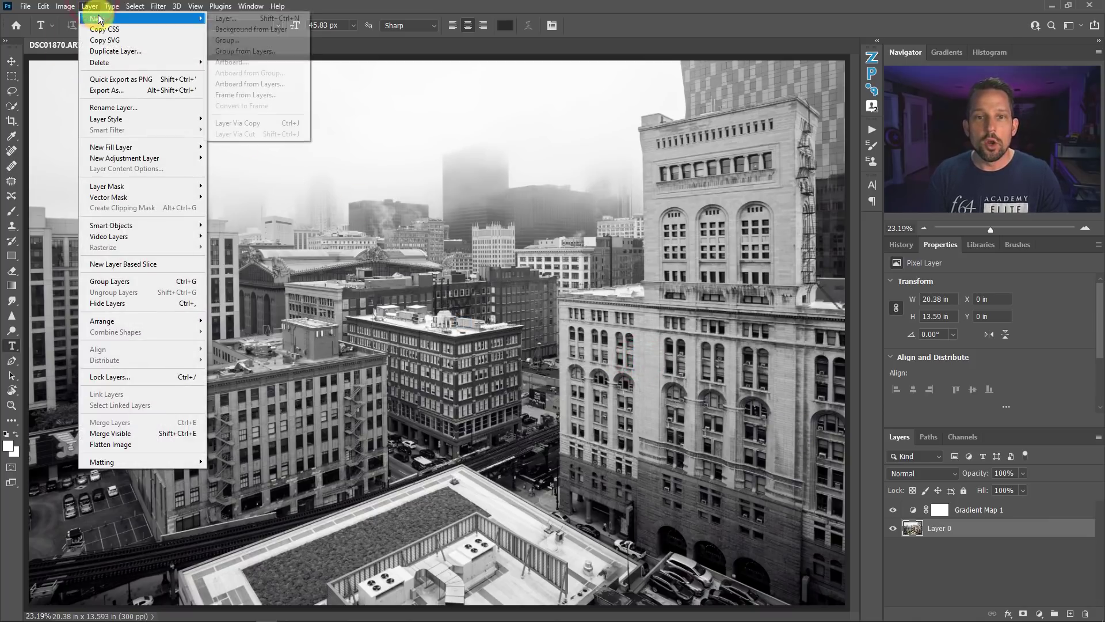
pyautogui.click(264, 30)
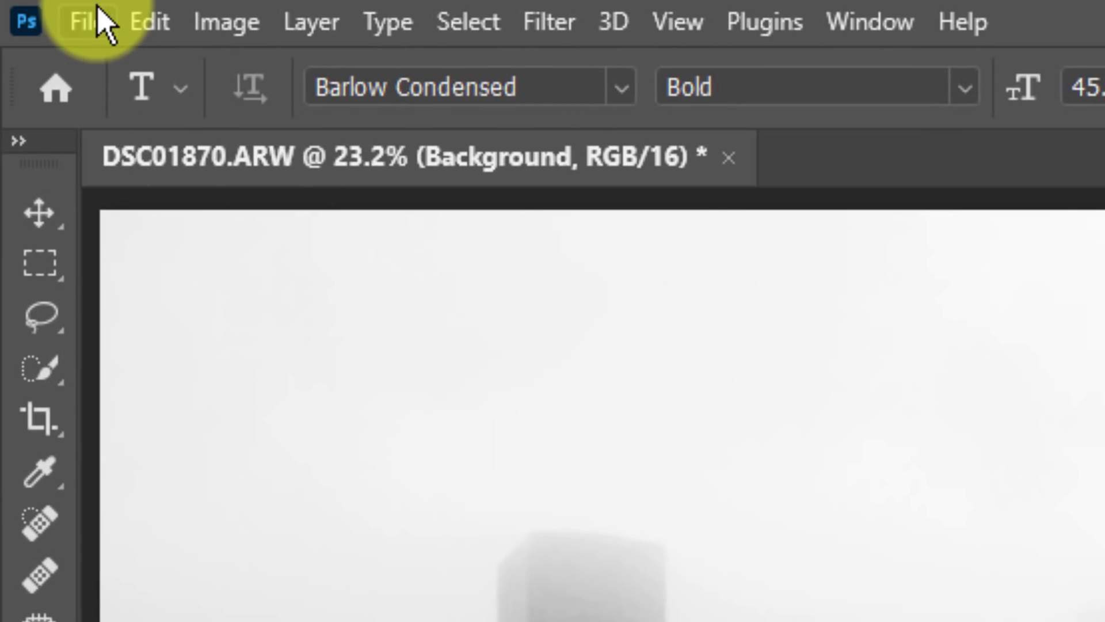
# Set up a Color Lookup Tables export with description 'BW for YT', CUBE format, 32 grid points.
pyautogui.click(97, 8)
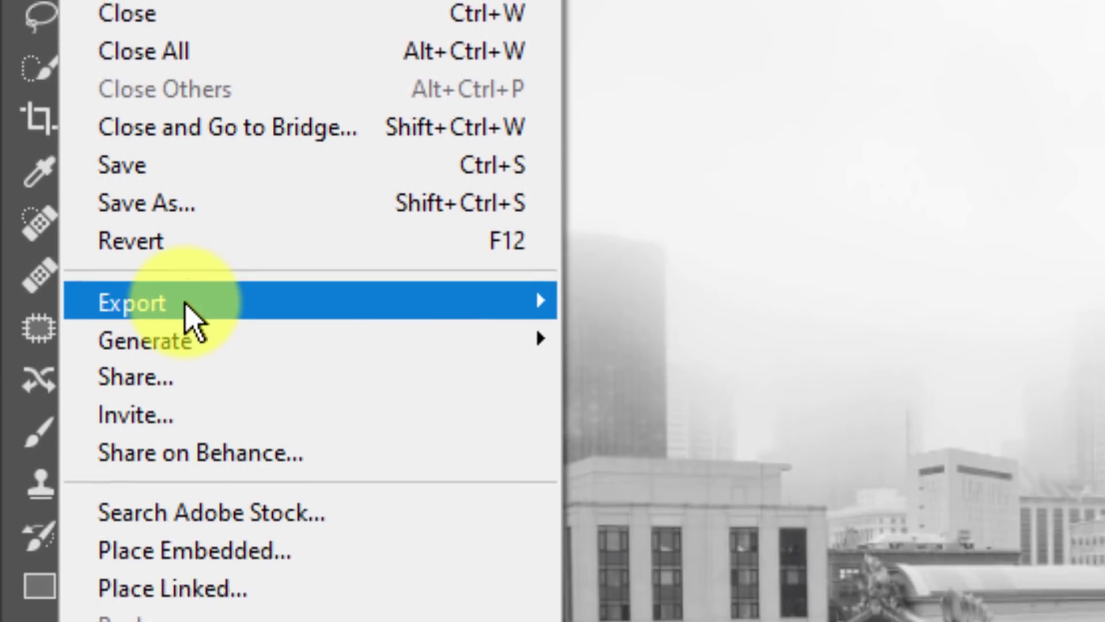
pyautogui.click(185, 601)
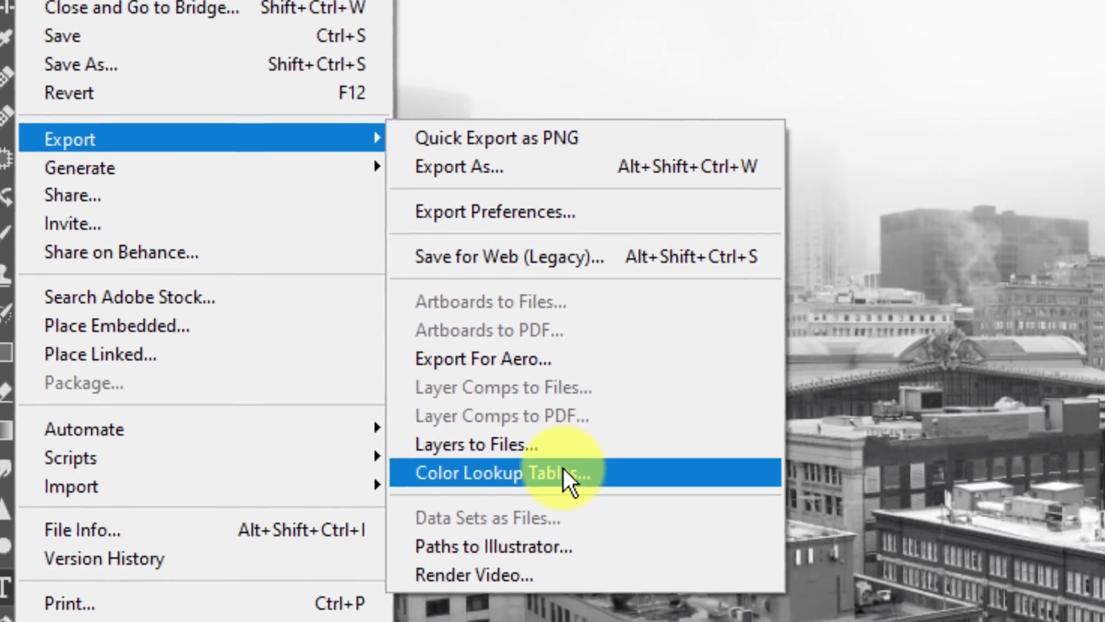
pyautogui.click(567, 473)
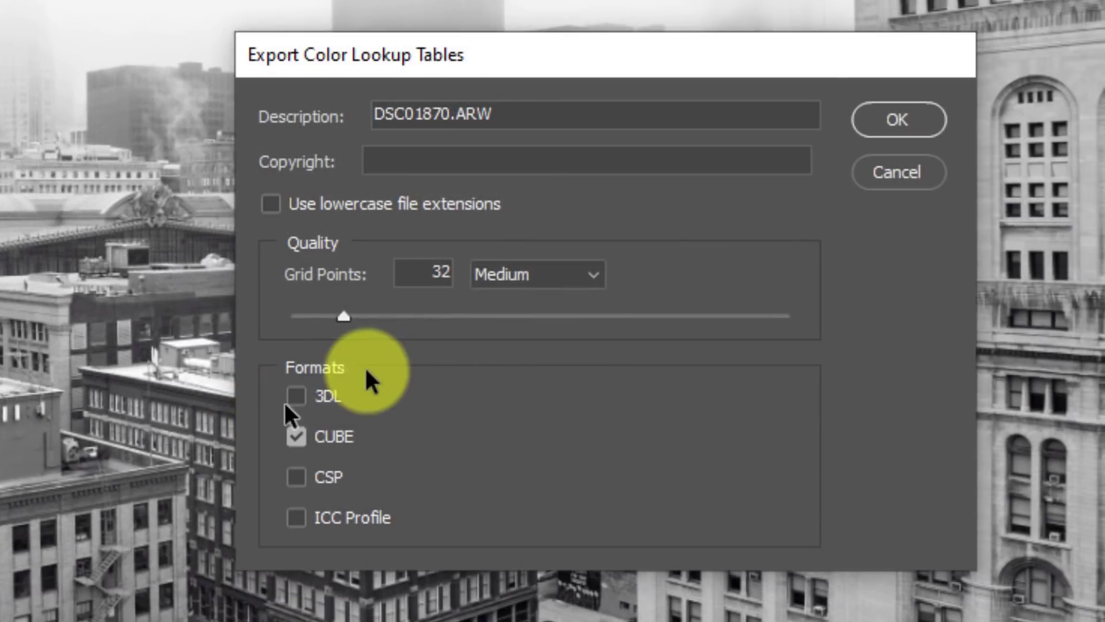
pyautogui.click(531, 113)
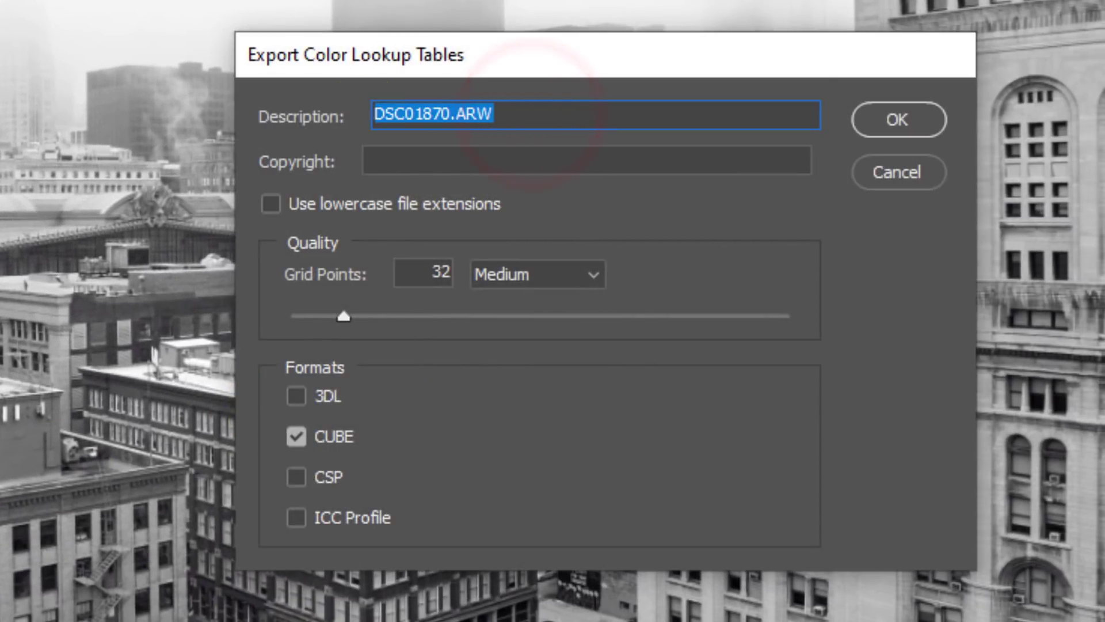
pyautogui.write('BW ')
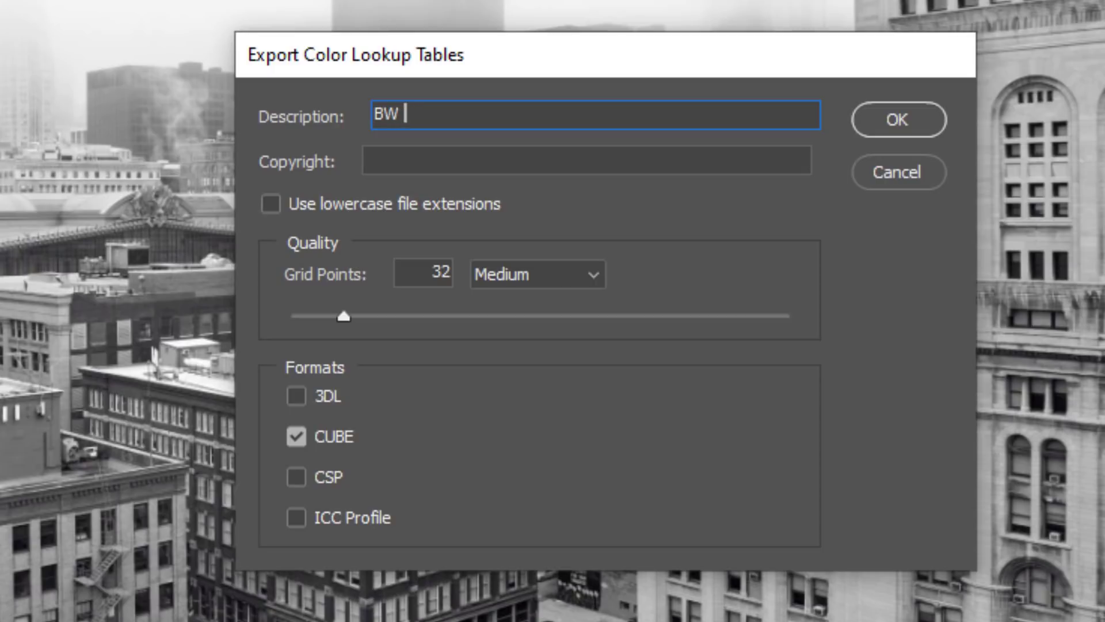
pyautogui.write('for YT')
pyautogui.hotkey('ctrl', 'a')
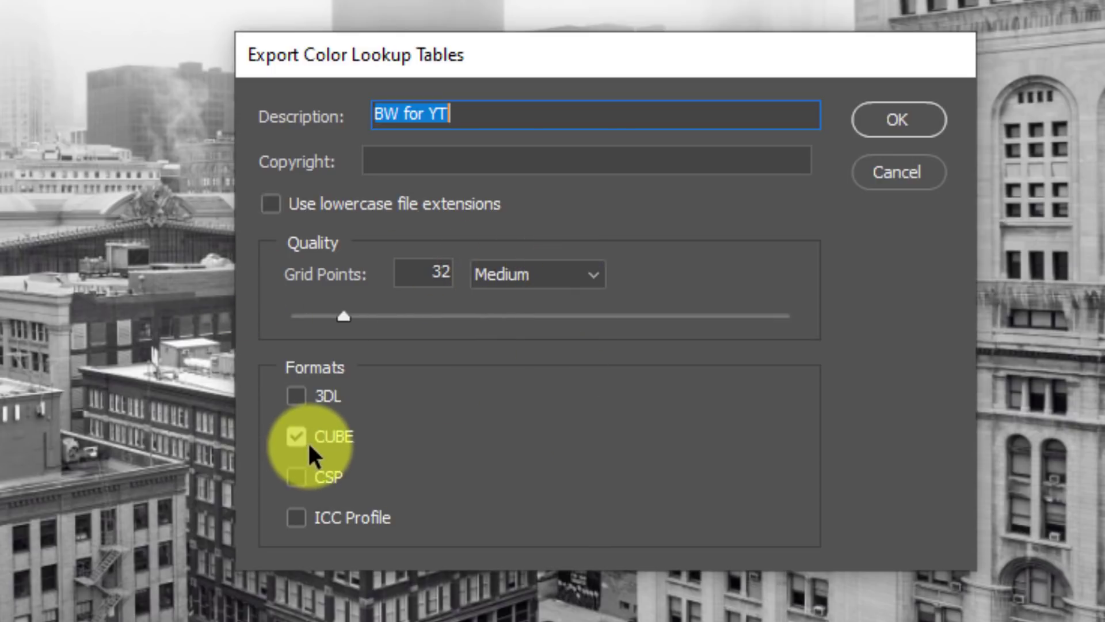
# Save the lookup table as 'BW for YT' into the Custom LUT Profile folder.
pyautogui.click(887, 122)
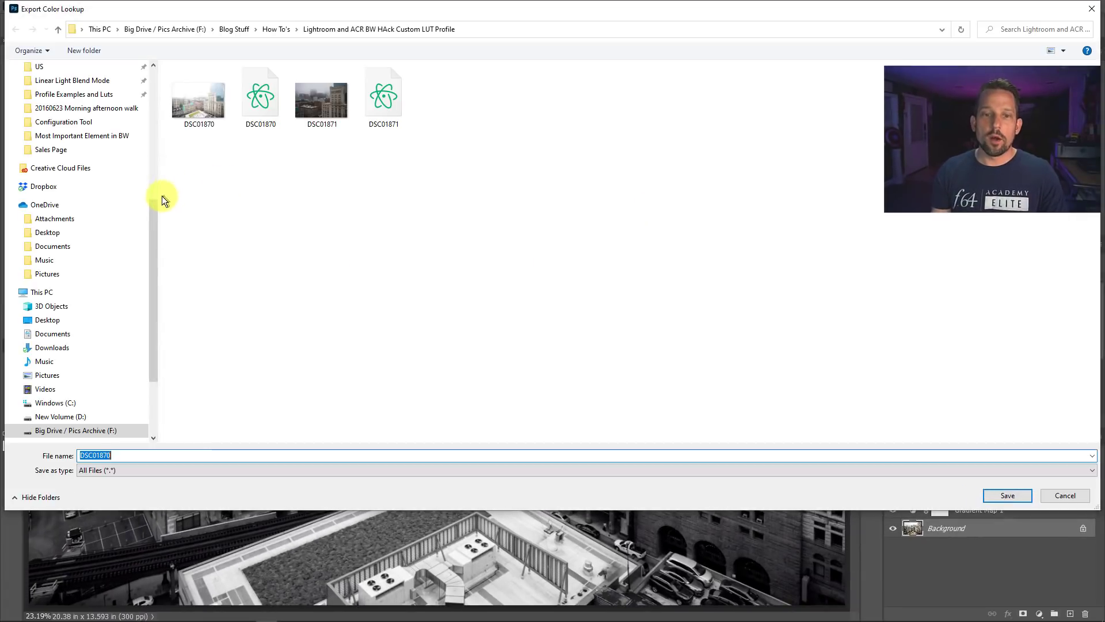
pyautogui.moveTo(159, 199); pyautogui.dragTo(7, 205)
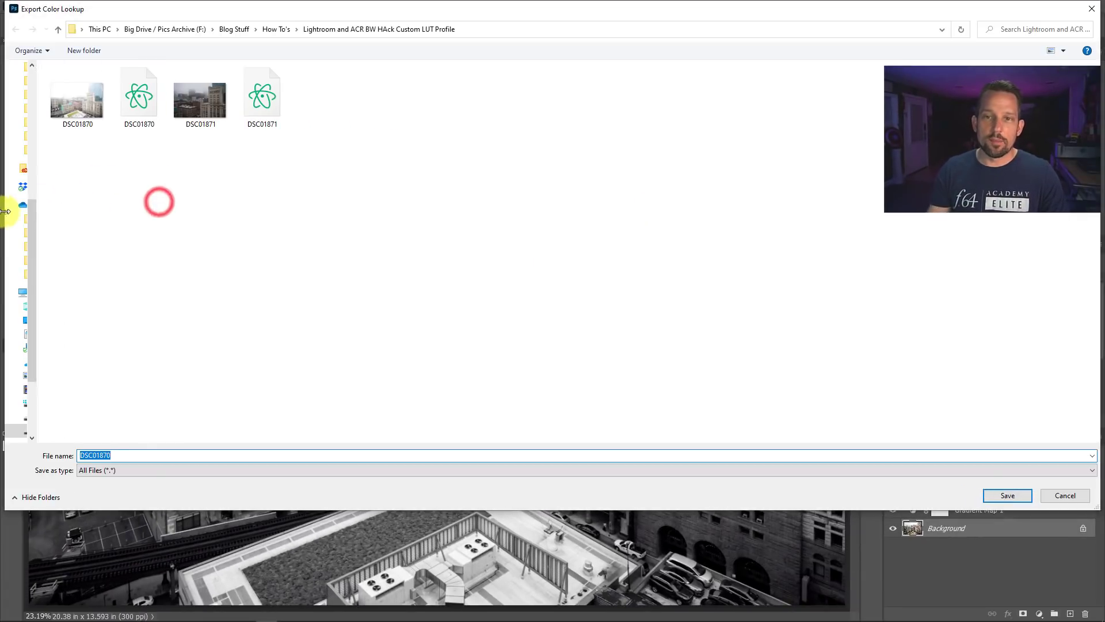
pyautogui.click(291, 182)
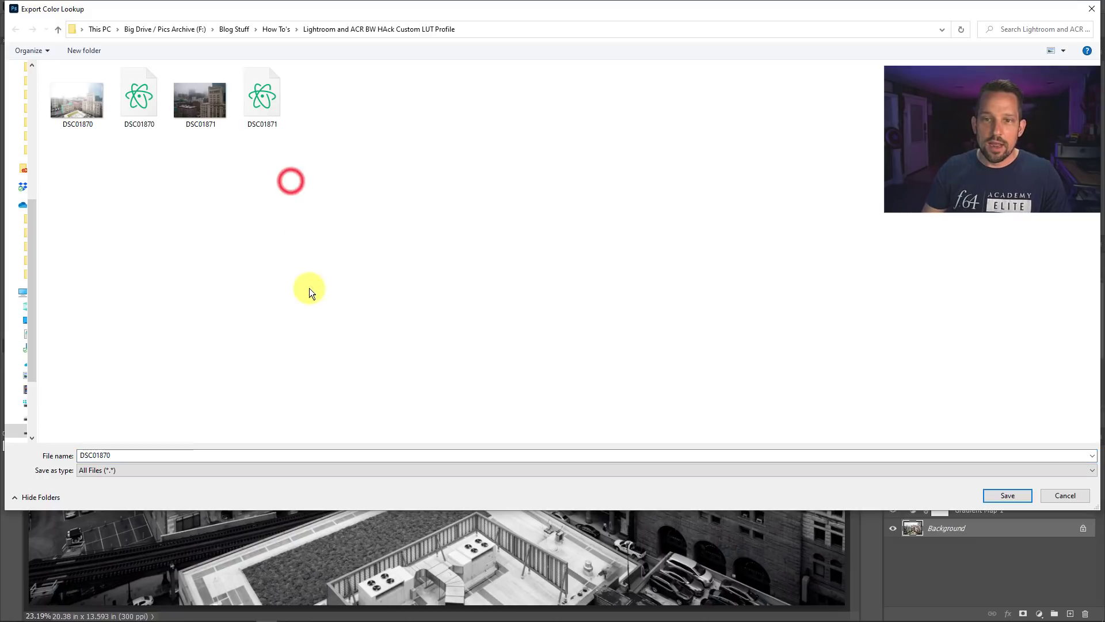
pyautogui.doubleClick(166, 455)
pyautogui.write('BW for YT')
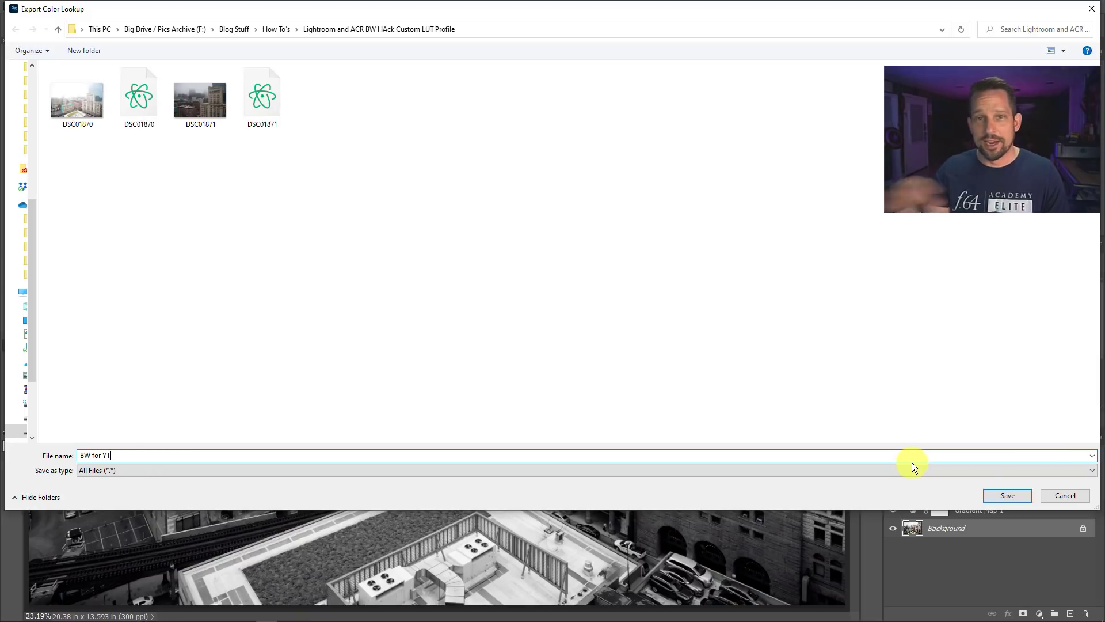
pyautogui.click(992, 490)
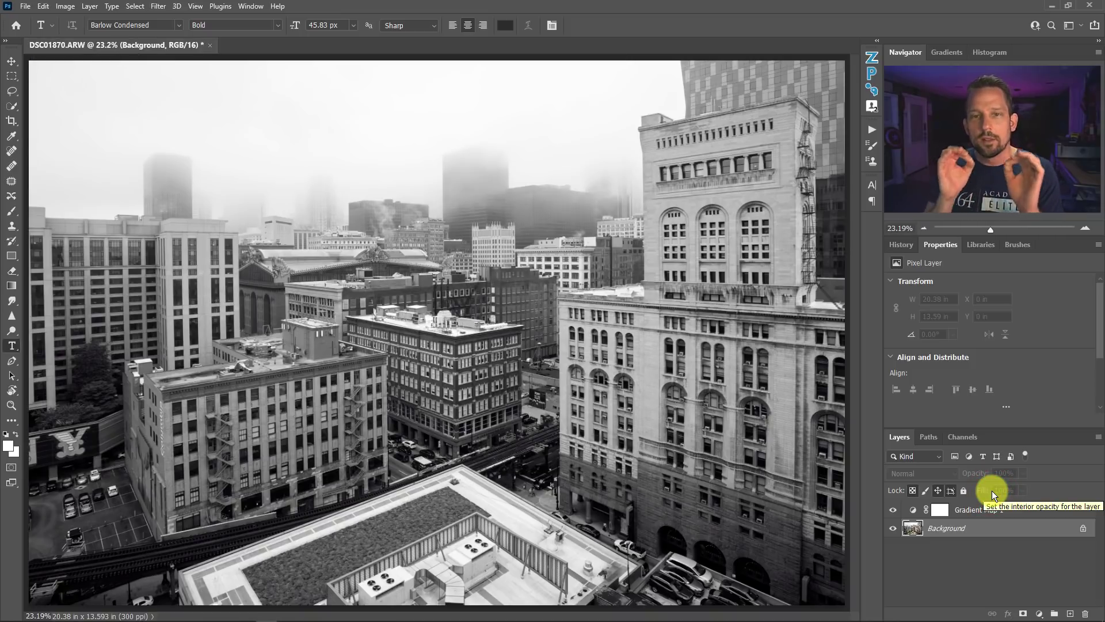
pyautogui.click(893, 509)
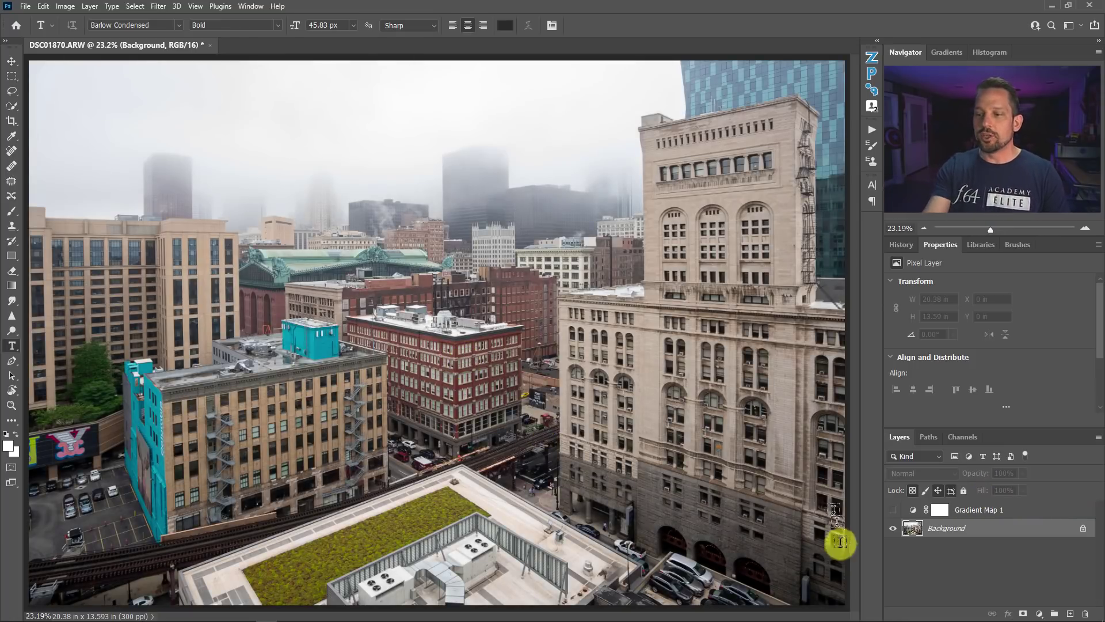
pyautogui.click(892, 509)
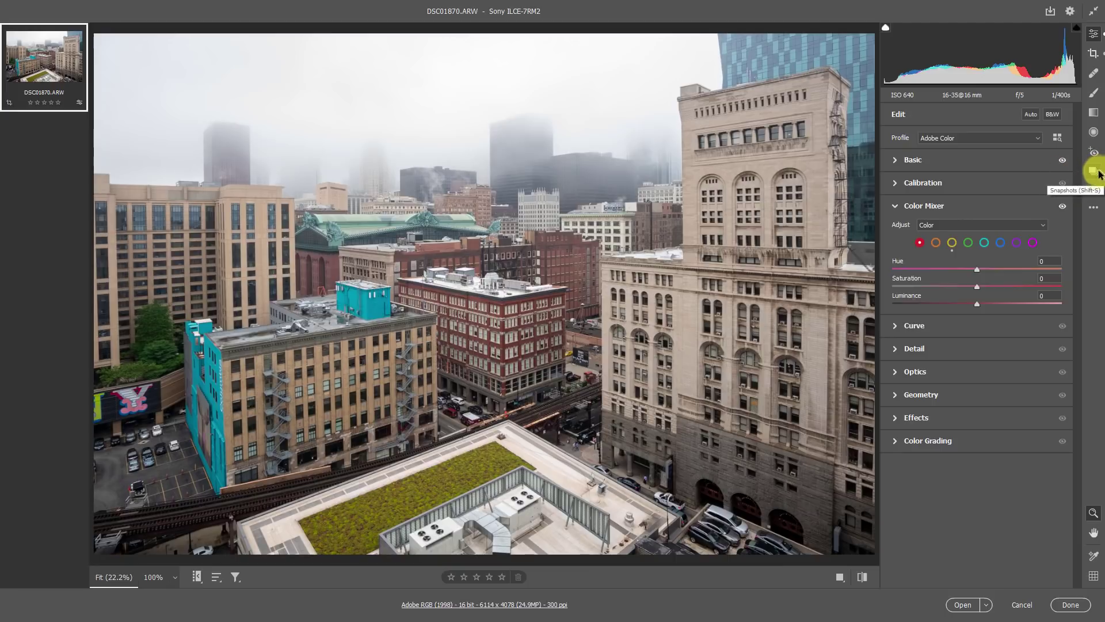
# From the Presets panel, Alt-click the create icon to bring up the Create Profile dialog.
pyautogui.click(1094, 192)
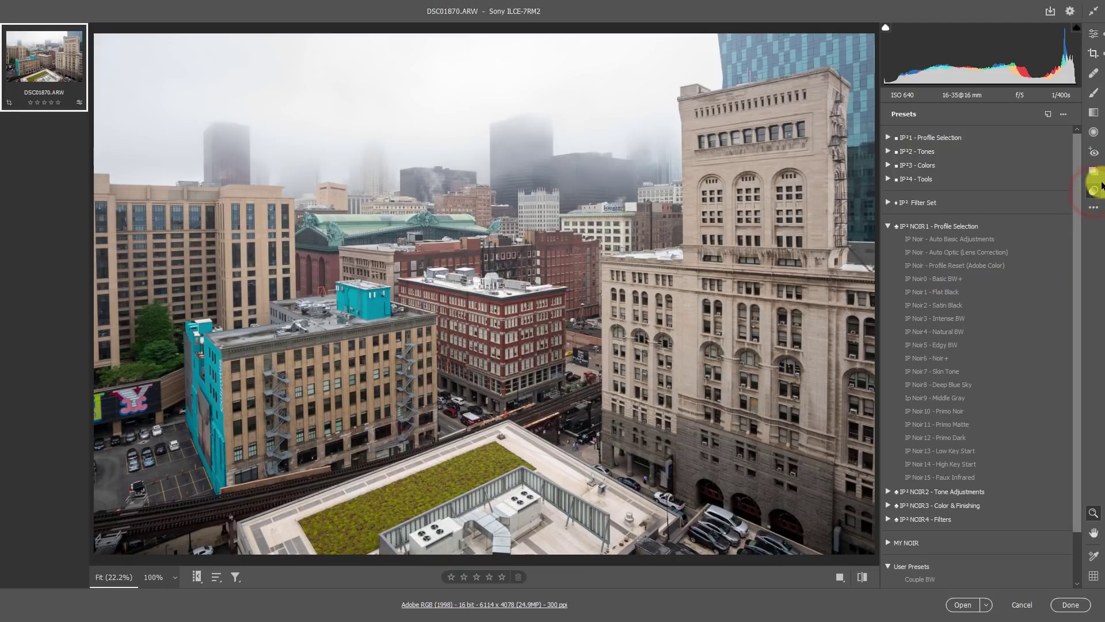
pyautogui.press('alt')
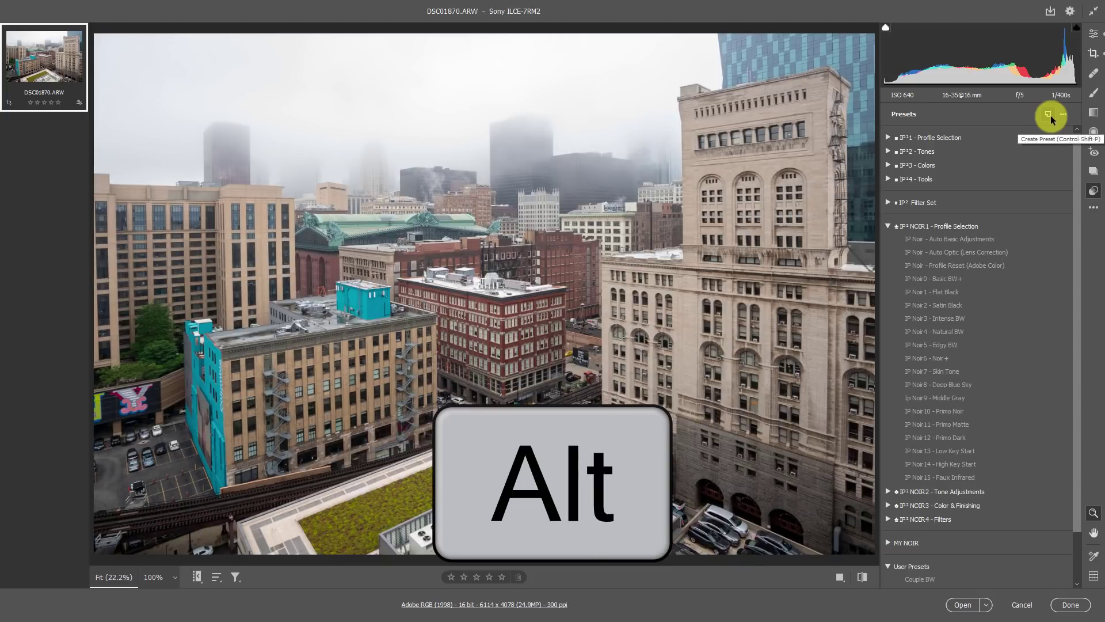
pyautogui.click(1048, 115)
pyautogui.click(669, 101)
pyautogui.press('alt')
pyautogui.keyDown('alt'); pyautogui.click(1048, 114); pyautogui.keyUp('alt')
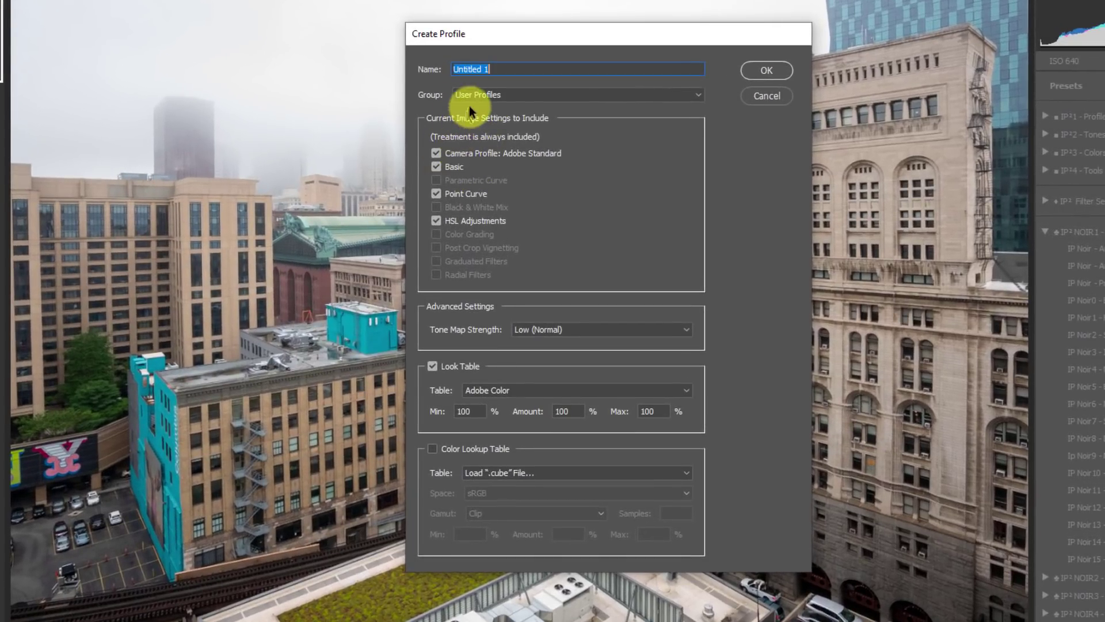
# Create a 'BW for YT' profile in User Profiles from BW for YT.CUBE, excluding Basic and HSL.
pyautogui.click(446, 166)
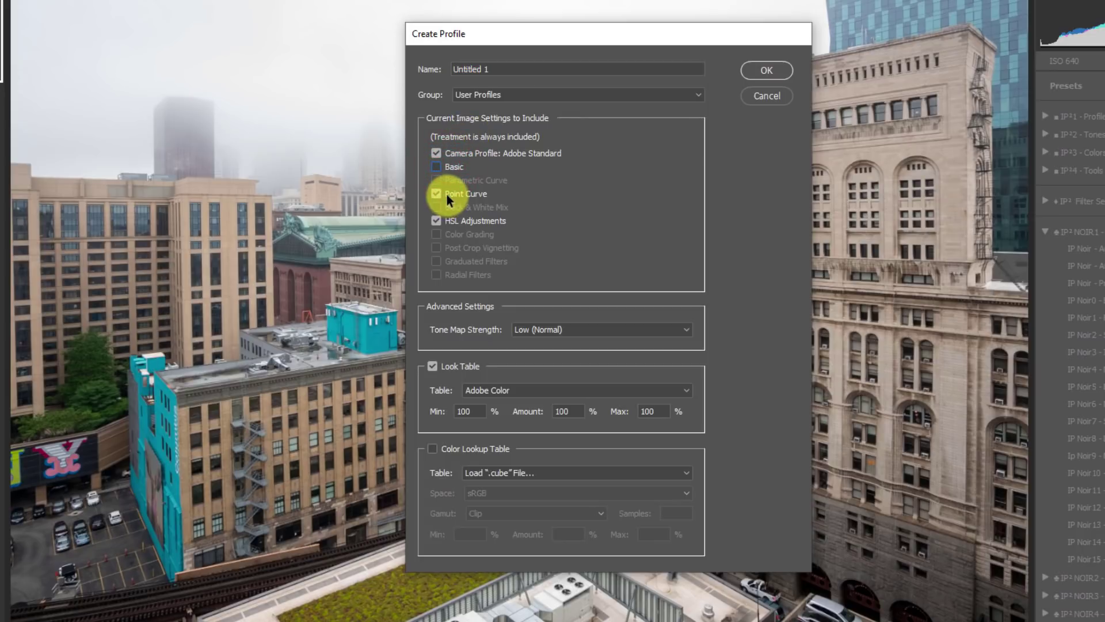
pyautogui.click(459, 224)
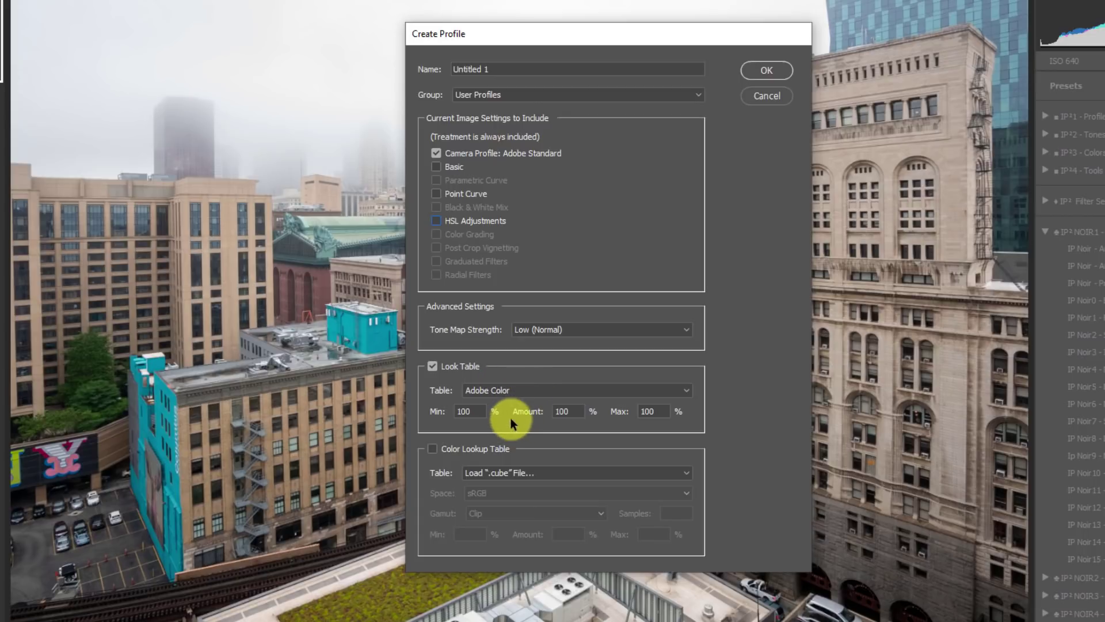
pyautogui.click(431, 450)
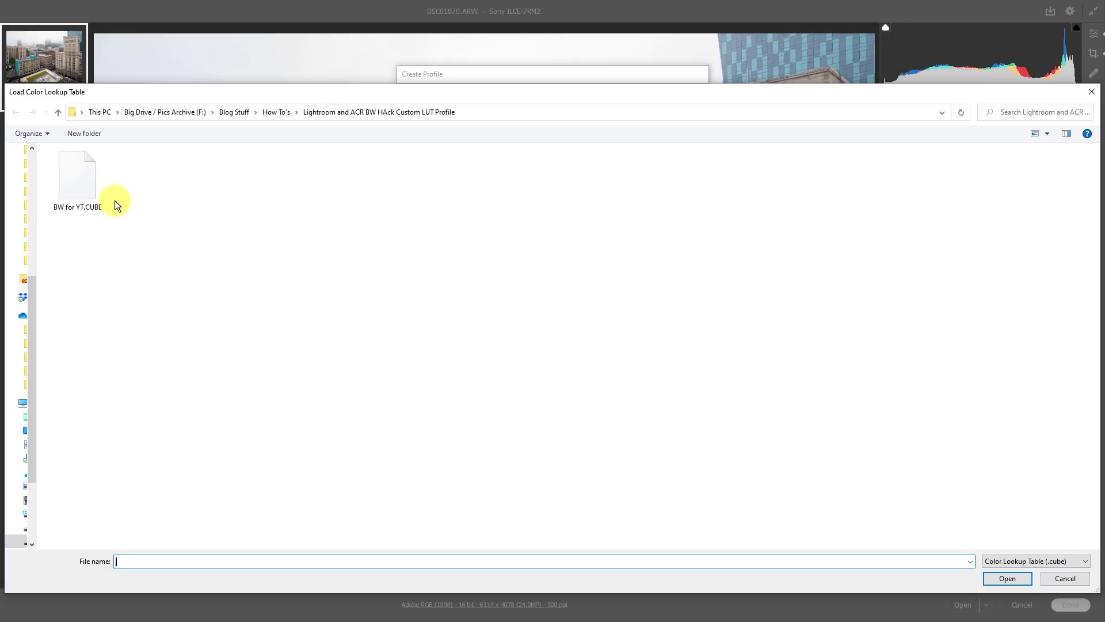
pyautogui.doubleClick(84, 184)
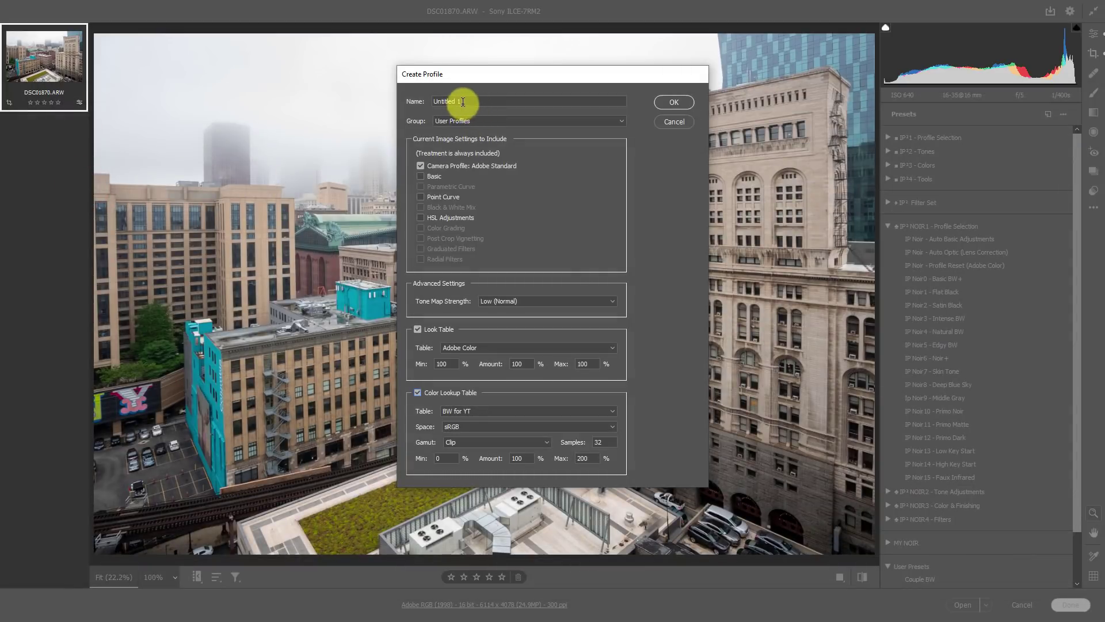
pyautogui.moveTo(469, 104); pyautogui.dragTo(361, 106)
pyautogui.write('BW for YT')
pyautogui.click(493, 115)
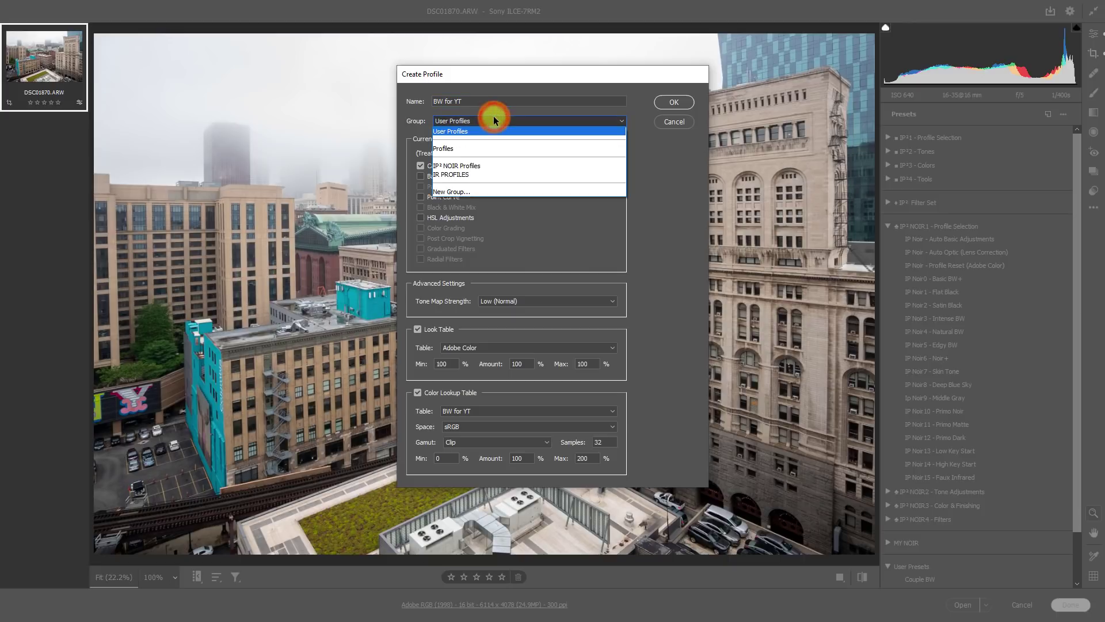
pyautogui.click(444, 133)
pyautogui.click(662, 99)
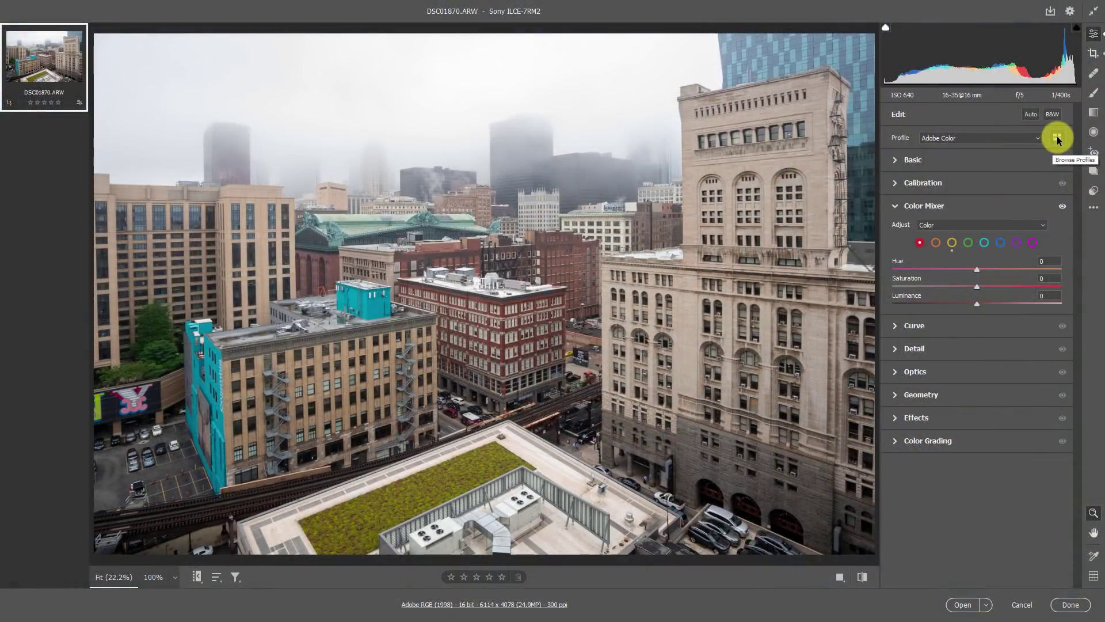
# Apply the BW for YT user profile from the profile browser at Amount 100.
pyautogui.click(1059, 140)
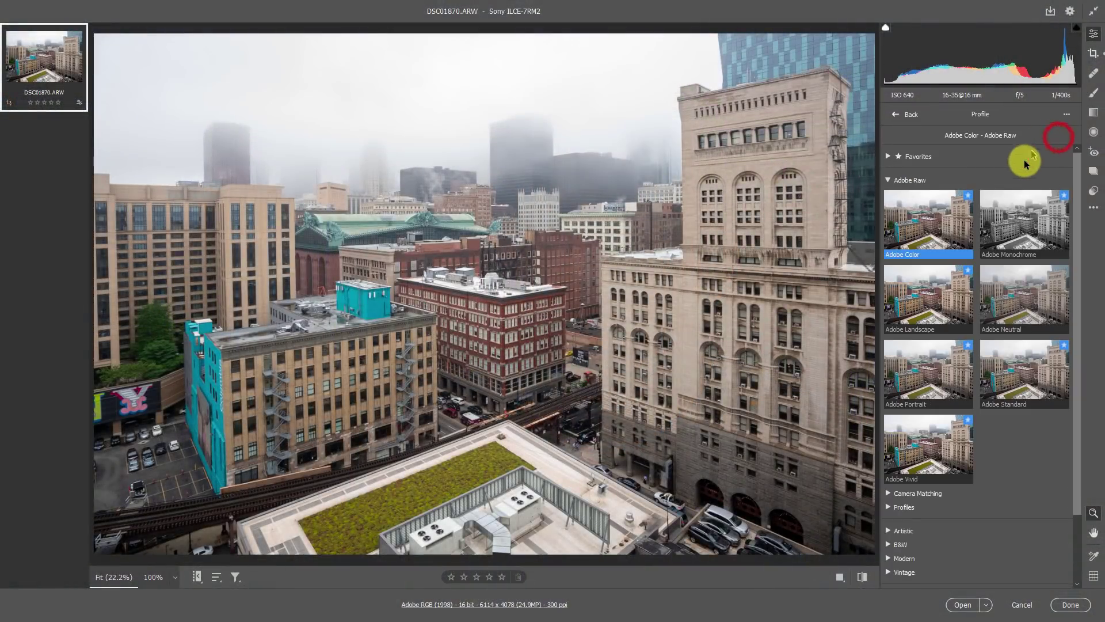
pyautogui.click(888, 179)
pyautogui.click(887, 357)
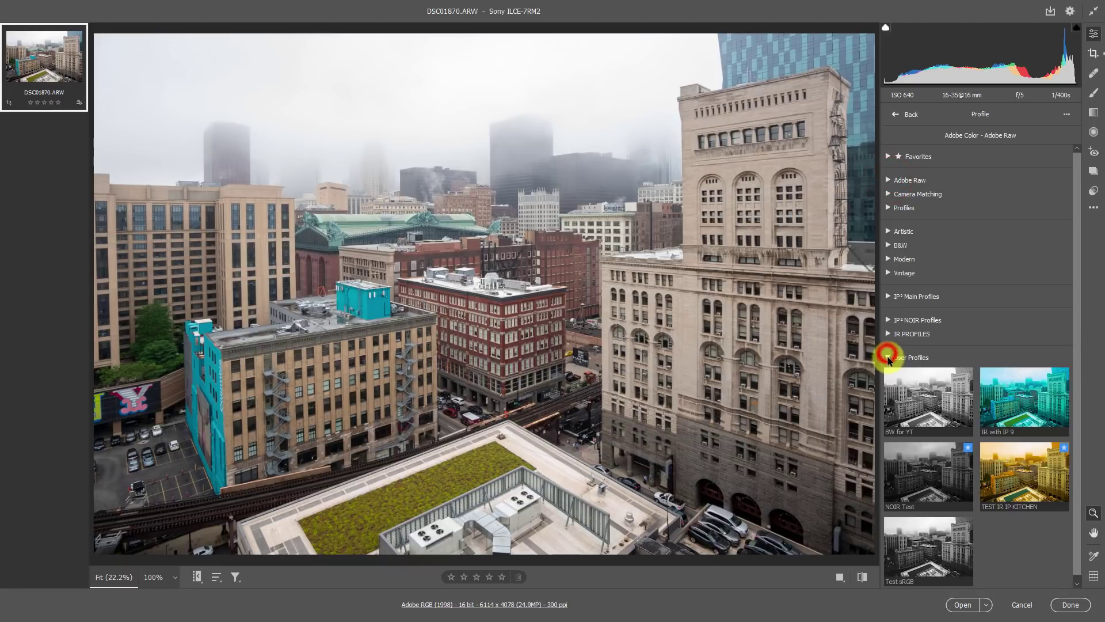
pyautogui.click(915, 389)
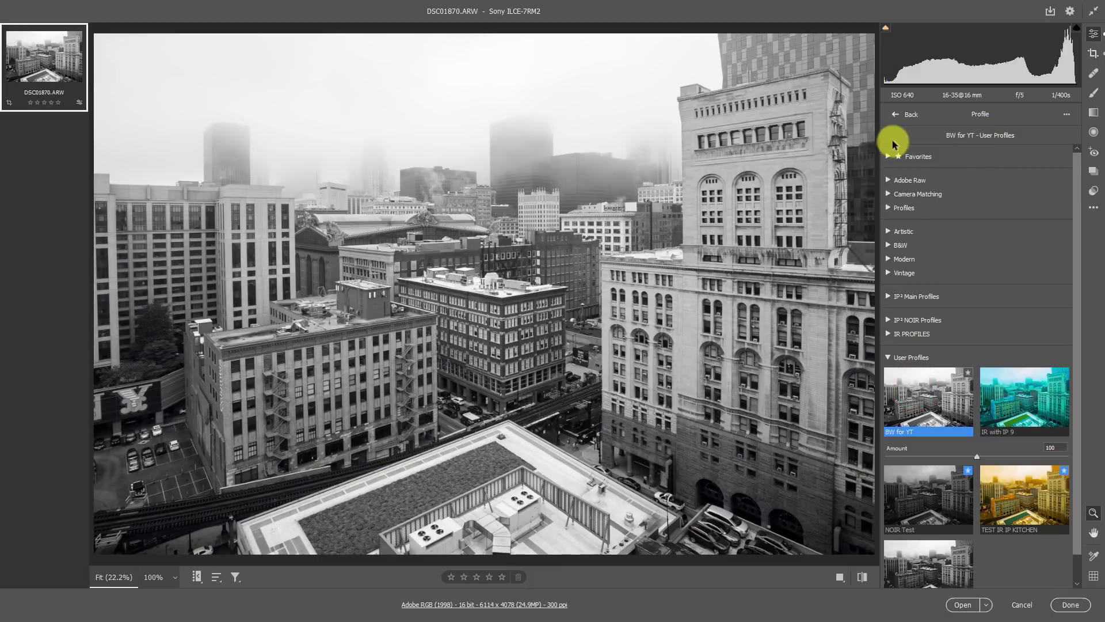
pyautogui.click(895, 115)
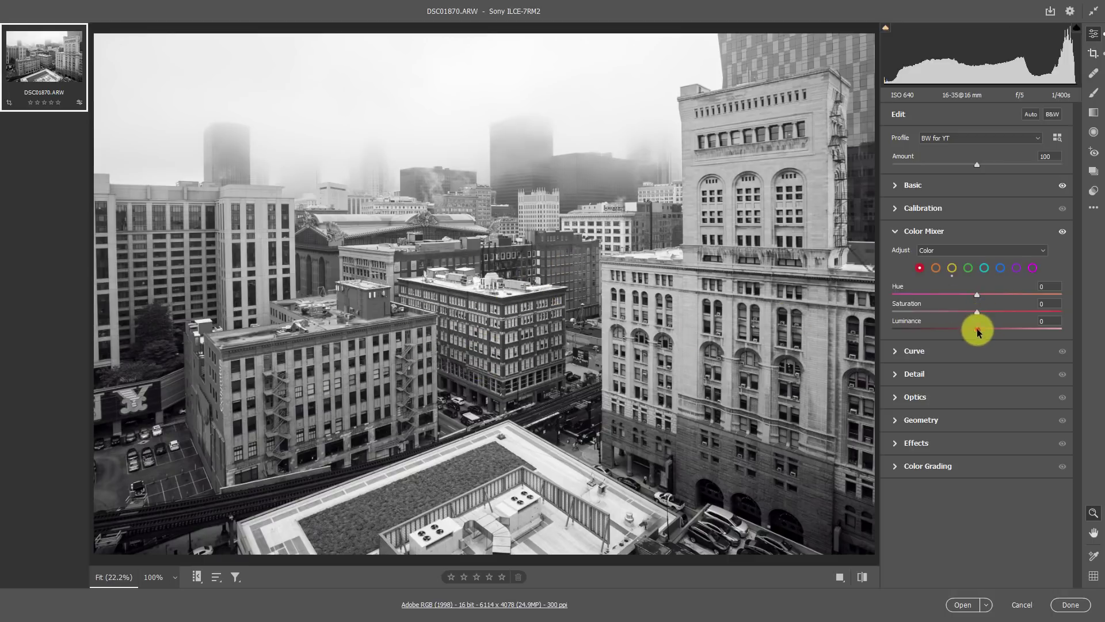
# Set the red tones to Luminance -100, Saturation +100 and Hue -100.
pyautogui.moveTo(976, 331); pyautogui.dragTo(892, 331)
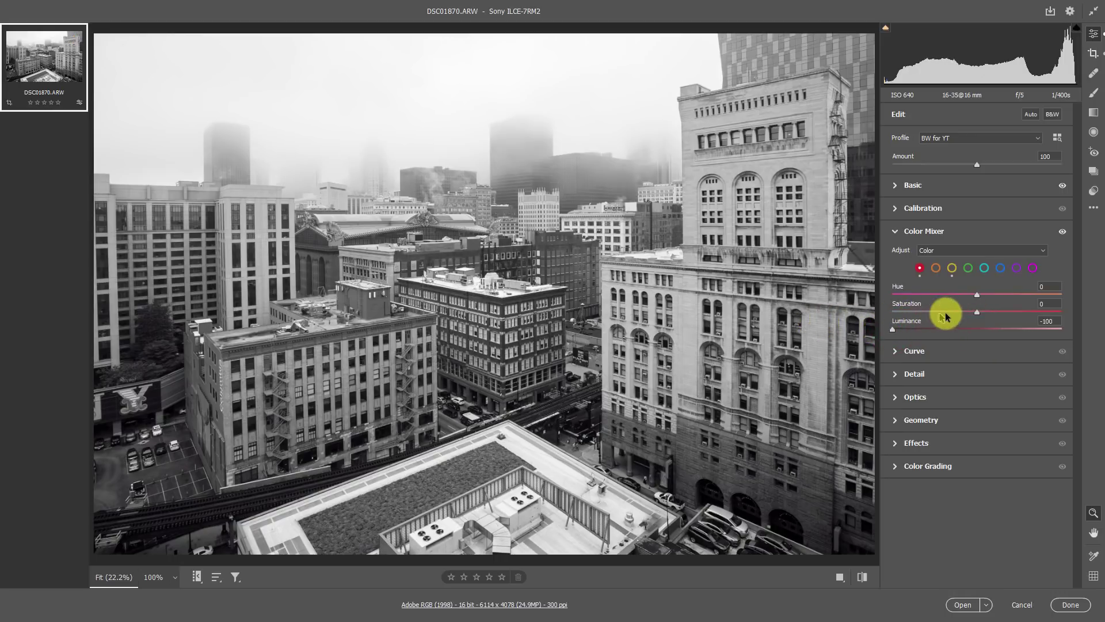
pyautogui.moveTo(977, 311); pyautogui.dragTo(1074, 306)
pyautogui.moveTo(977, 294); pyautogui.dragTo(892, 285)
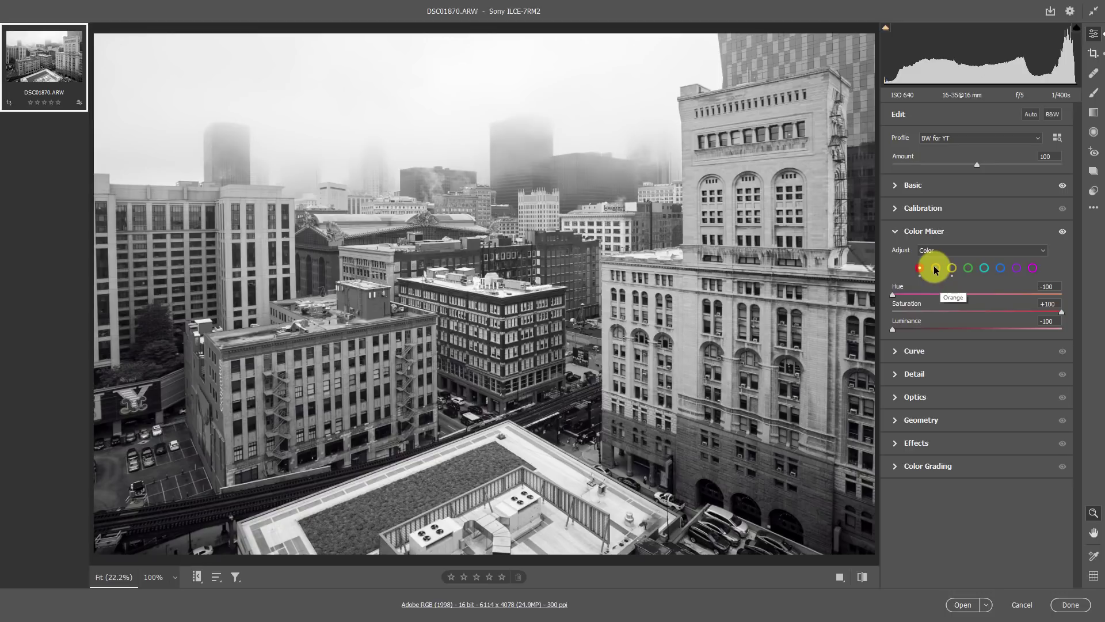
# Raise the orange tones to maximum luminance and shift the orange hue.
pyautogui.click(935, 268)
pyautogui.moveTo(976, 329); pyautogui.dragTo(1026, 289)
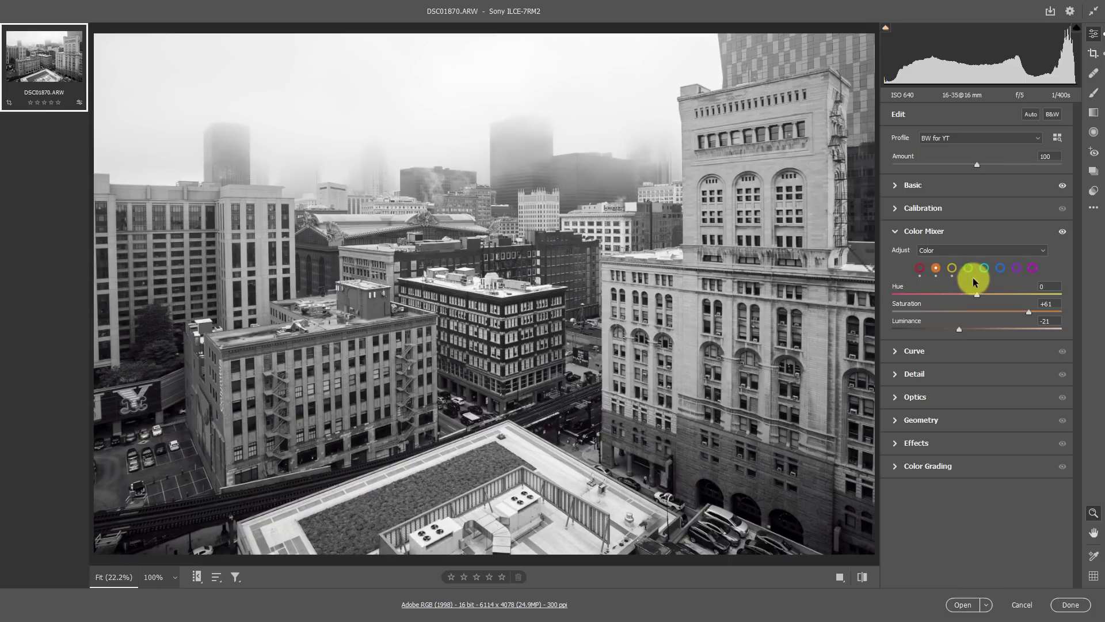
pyautogui.moveTo(979, 295); pyautogui.dragTo(997, 282)
# Tune the yellow tones to Hue -71, Saturation +65 and Luminance +69.
pyautogui.click(952, 268)
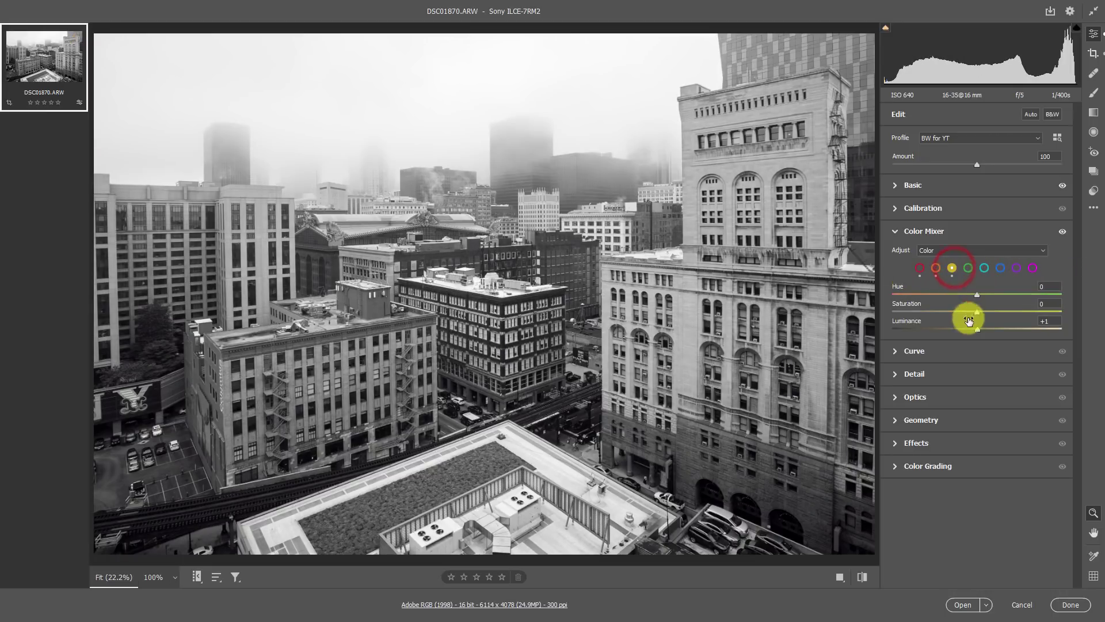
pyautogui.moveTo(978, 313); pyautogui.dragTo(1065, 275)
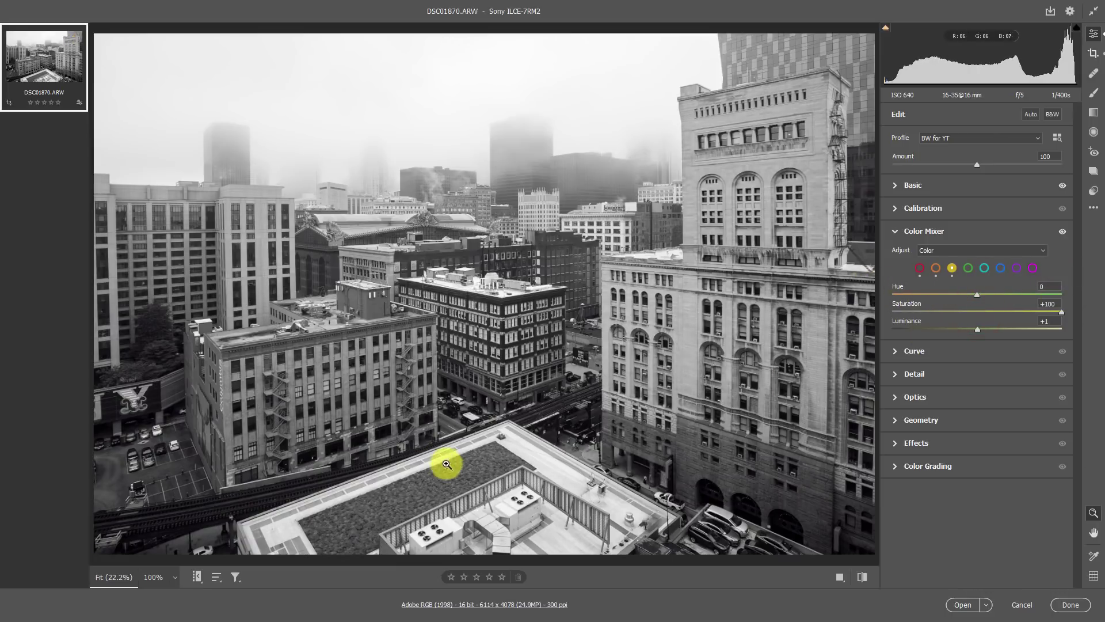
pyautogui.moveTo(1013, 329); pyautogui.dragTo(1034, 309)
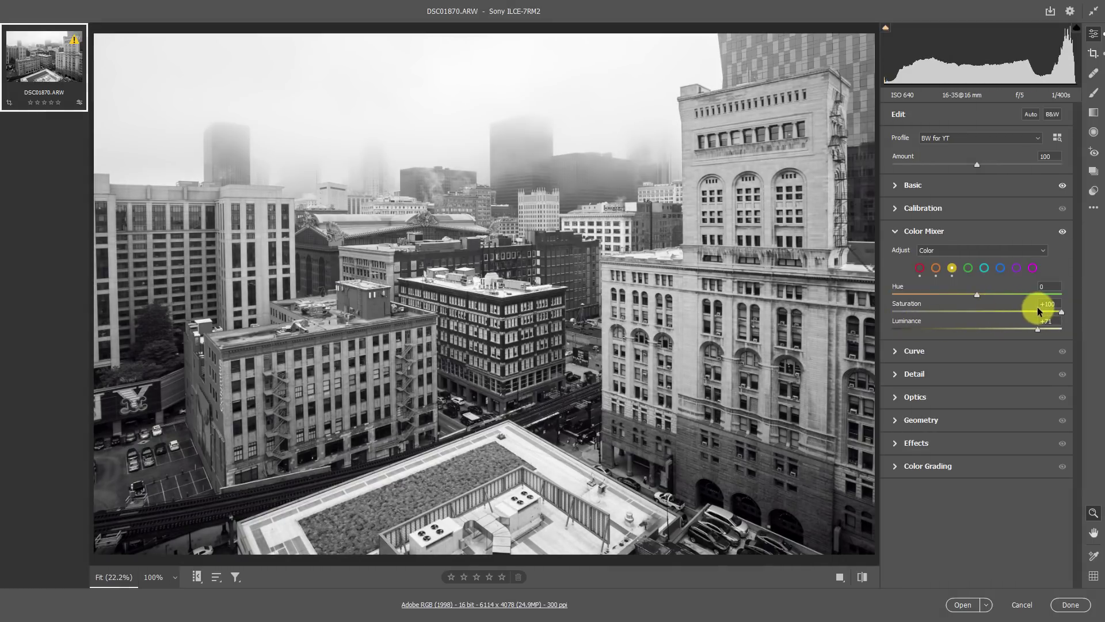
pyautogui.moveTo(985, 314); pyautogui.dragTo(917, 294)
# Switch to the Adobe Monochrome profile and set the Reds mixer to -54.
pyautogui.click(947, 139)
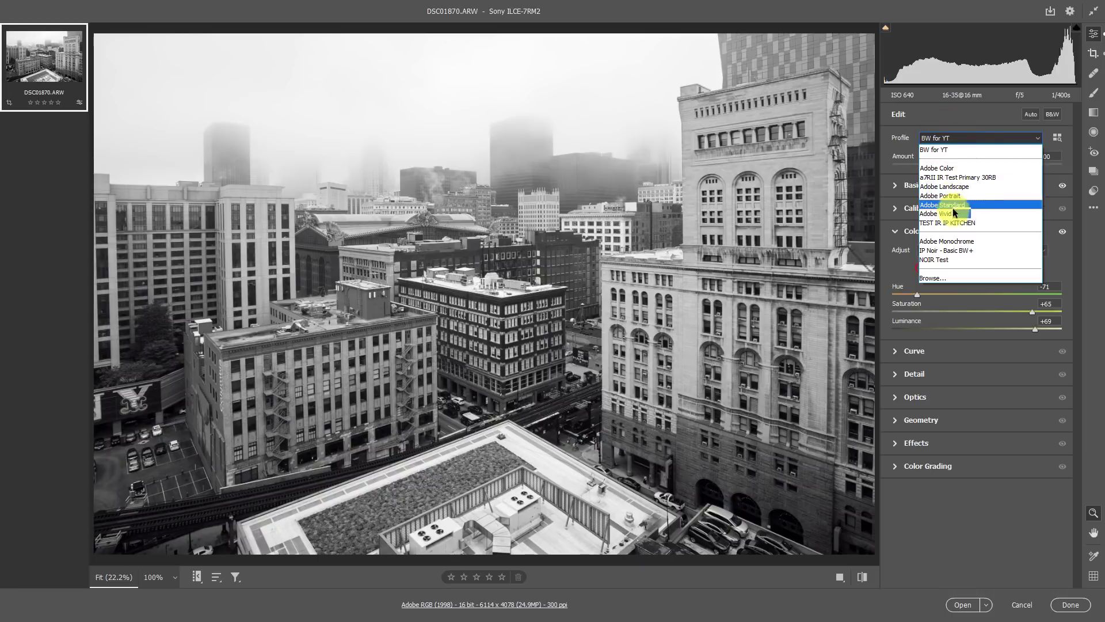
pyautogui.click(951, 243)
pyautogui.moveTo(979, 251); pyautogui.dragTo(1043, 262)
# Show the User Profiles group with BW for YT in the profile browser.
pyautogui.click(1058, 138)
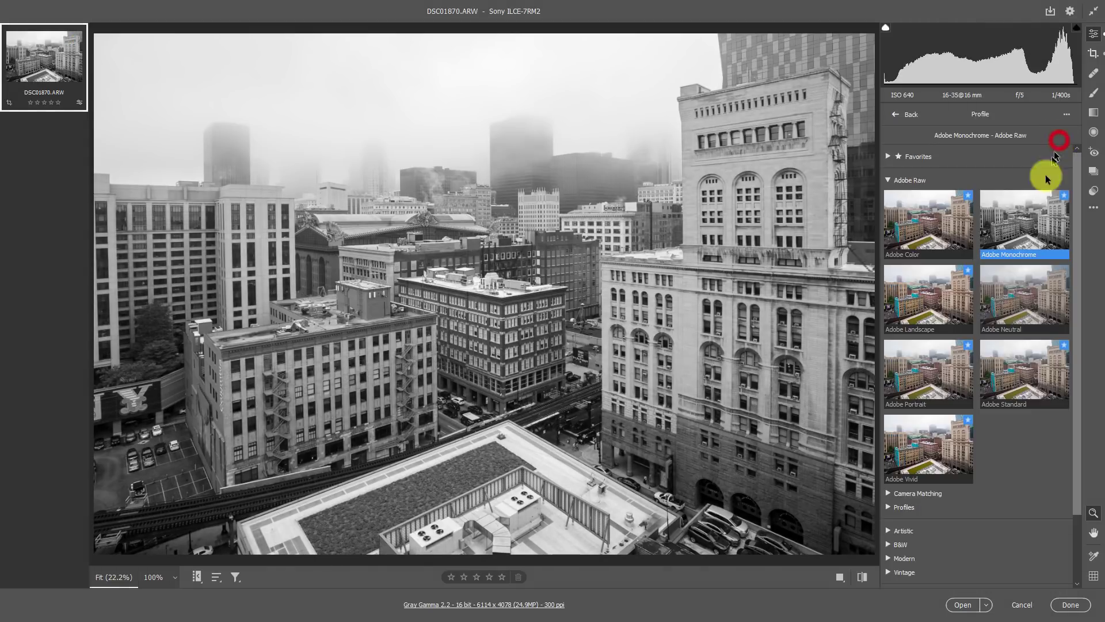
pyautogui.click(888, 180)
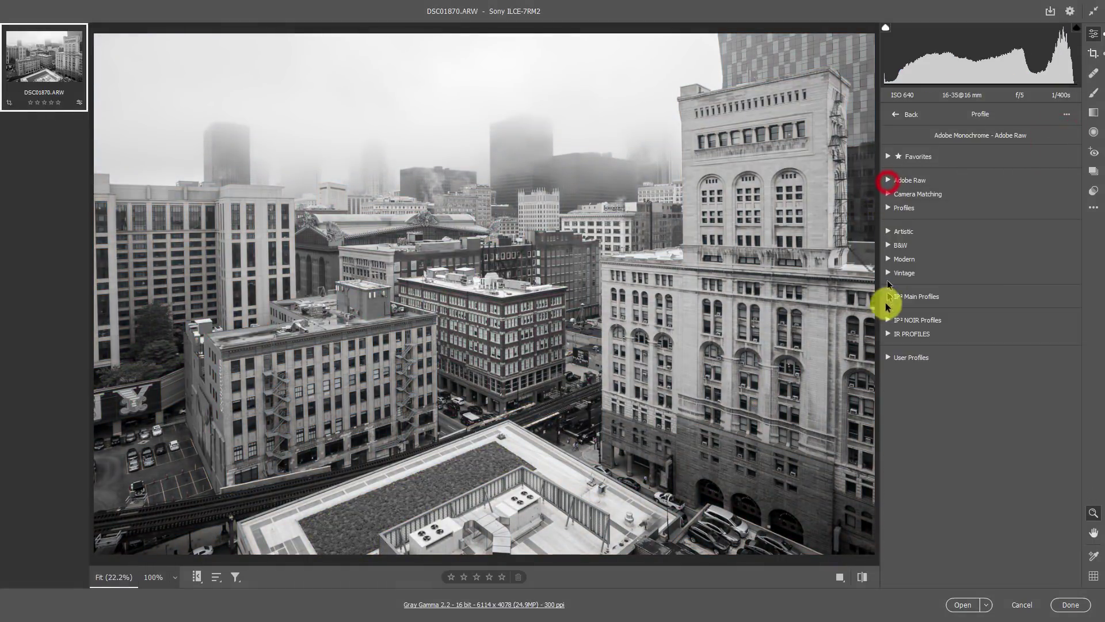
pyautogui.click(887, 358)
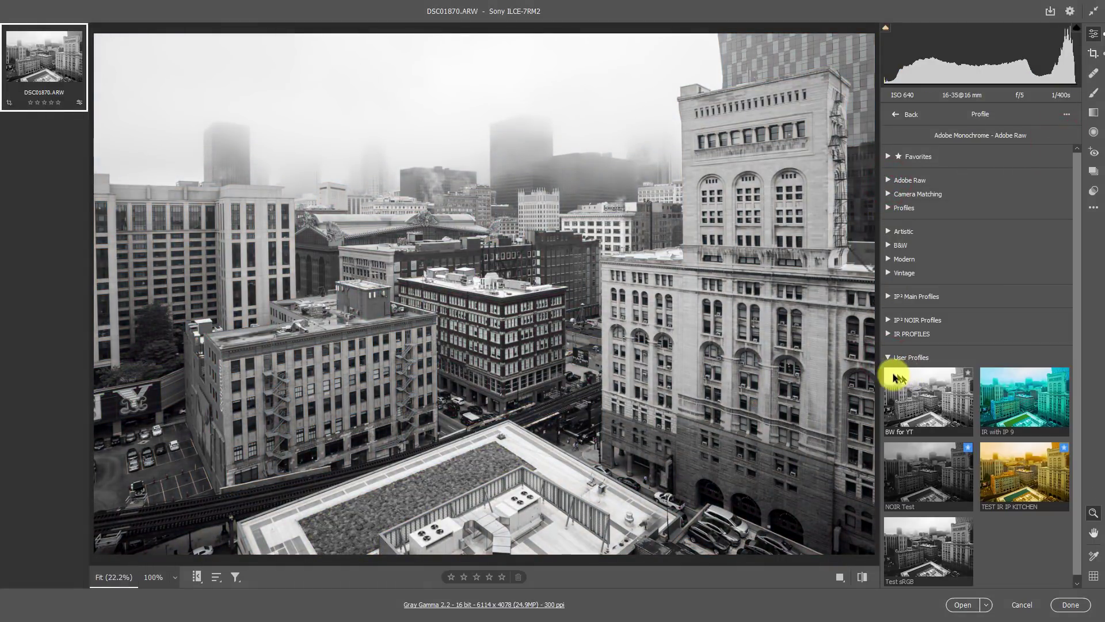